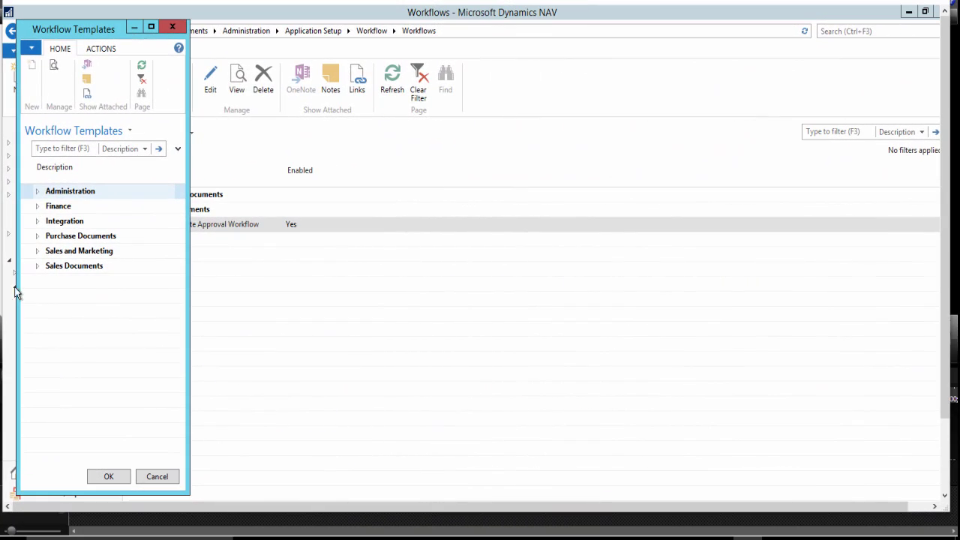
Choose the Sales Quote Approval Workflow template from the Sales Documents category
left_click(37, 266)
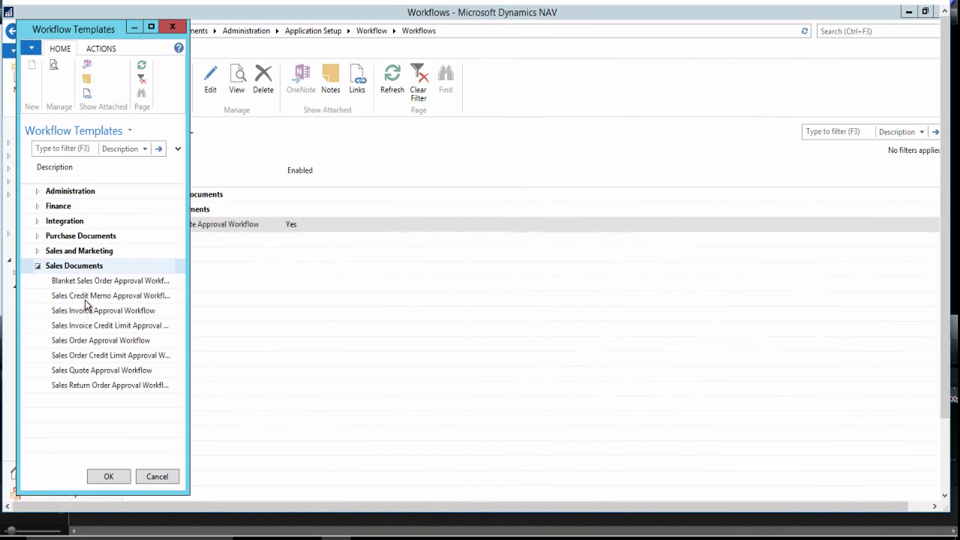
double_click(104, 370)
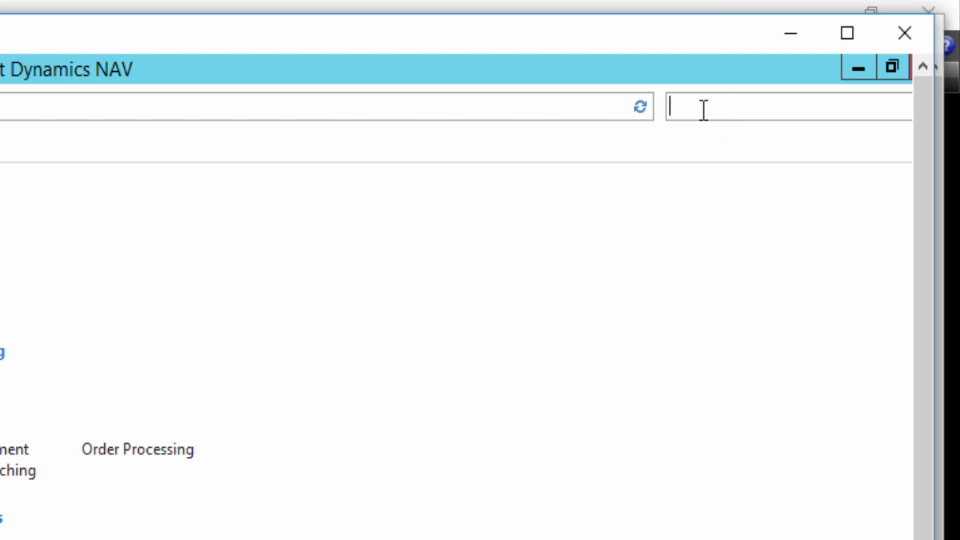
Find and open the Approval User Setup under Document Approval, and add the first approval user from the user list
type("approval user")
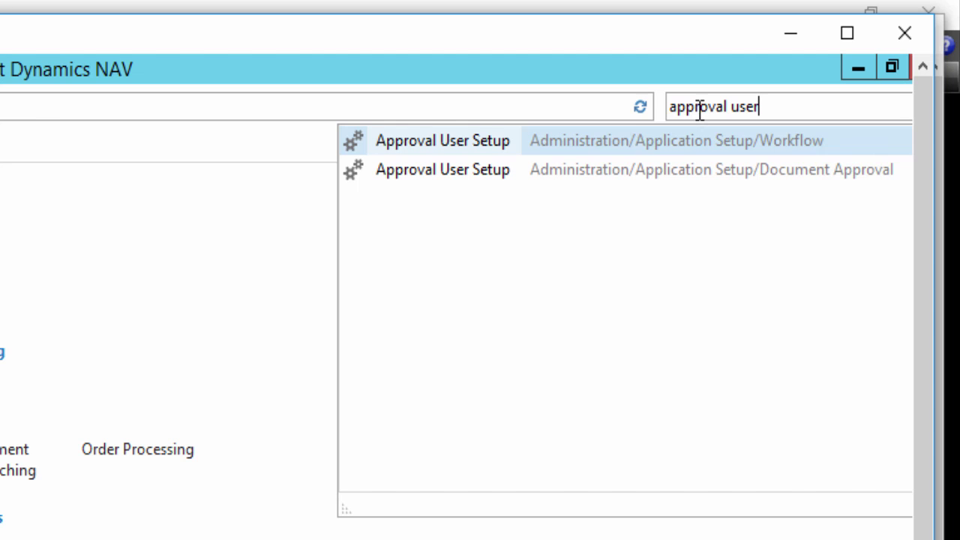
left_click(446, 169)
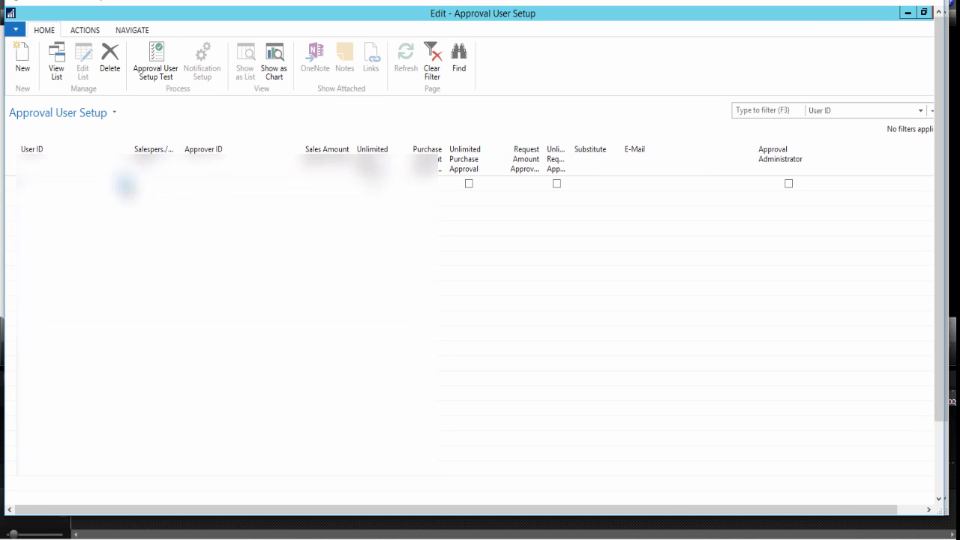
left_click(126, 186)
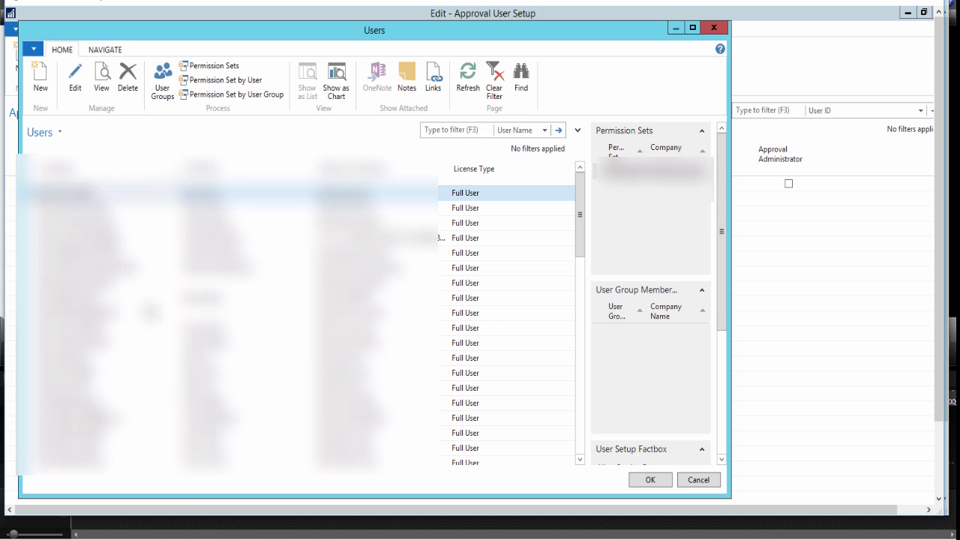
left_click_drag(581, 242, 593, 384)
double_click(91, 375)
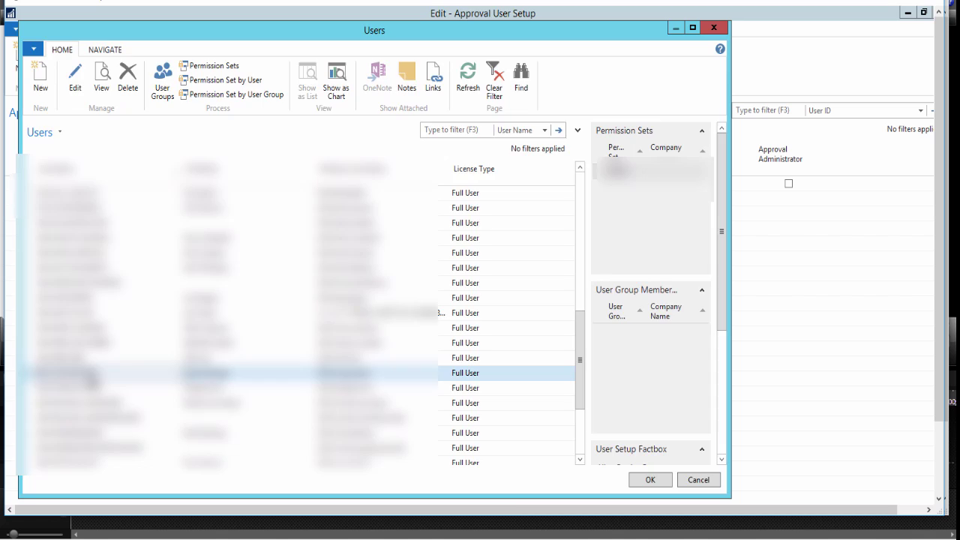
Give the first approval user unlimited sales, purchase and request approval, and make them Approval Administrator
left_click(319, 188)
left_click(374, 187)
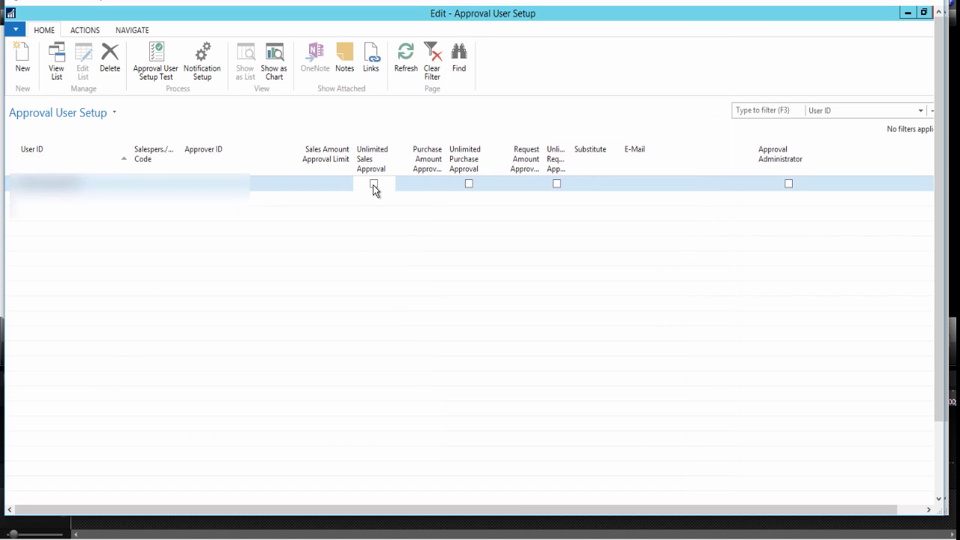
left_click(468, 184)
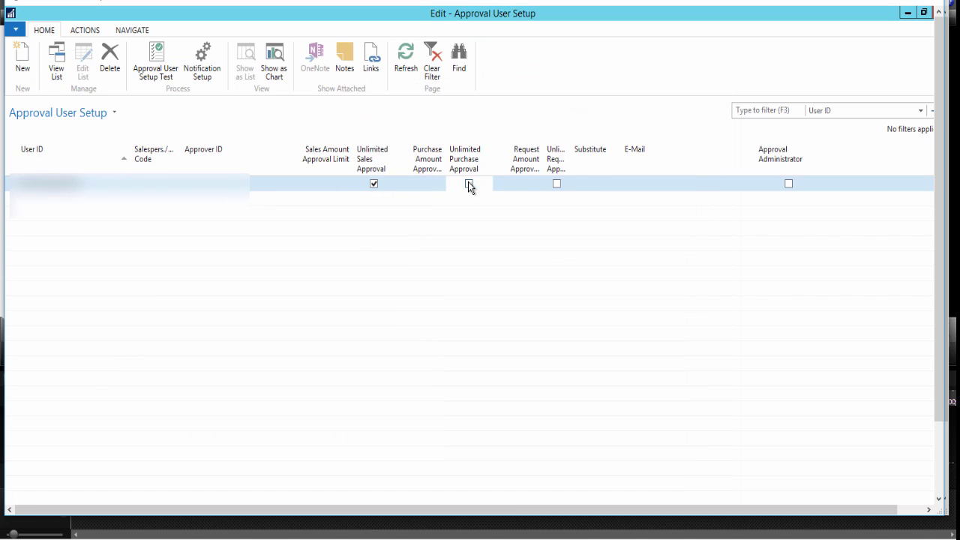
left_click(558, 184)
left_click(788, 183)
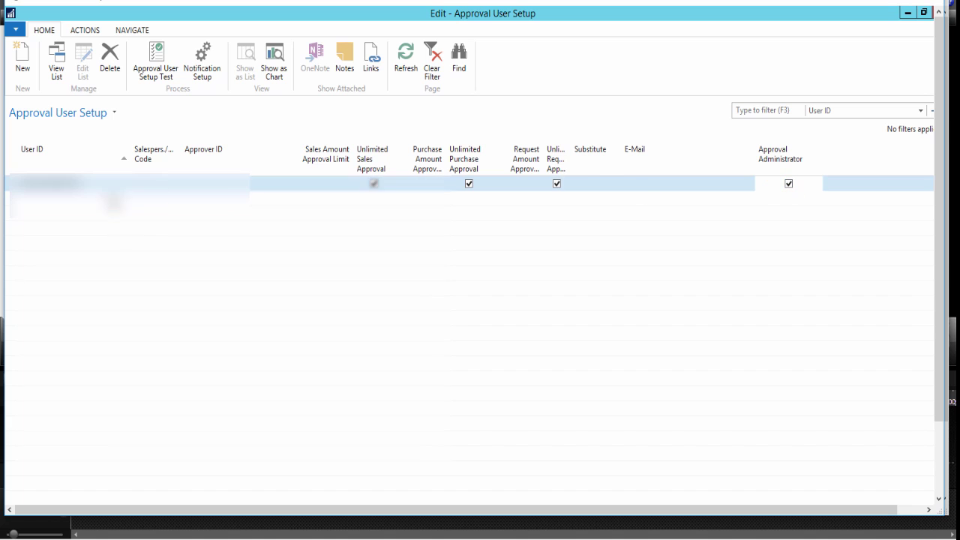
Add a second approval user from the user list and assign the first user as their approver
left_click(64, 204)
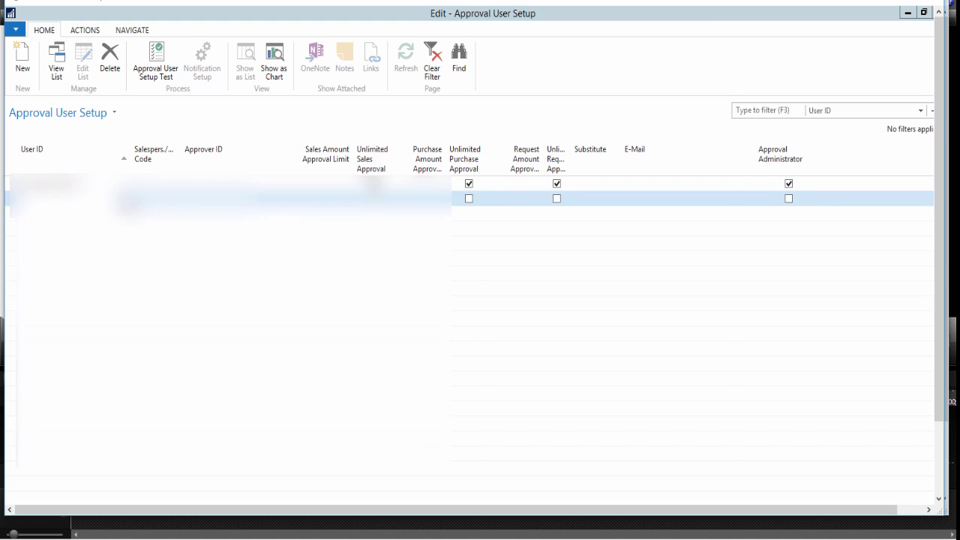
key("F4")
double_click(112, 342)
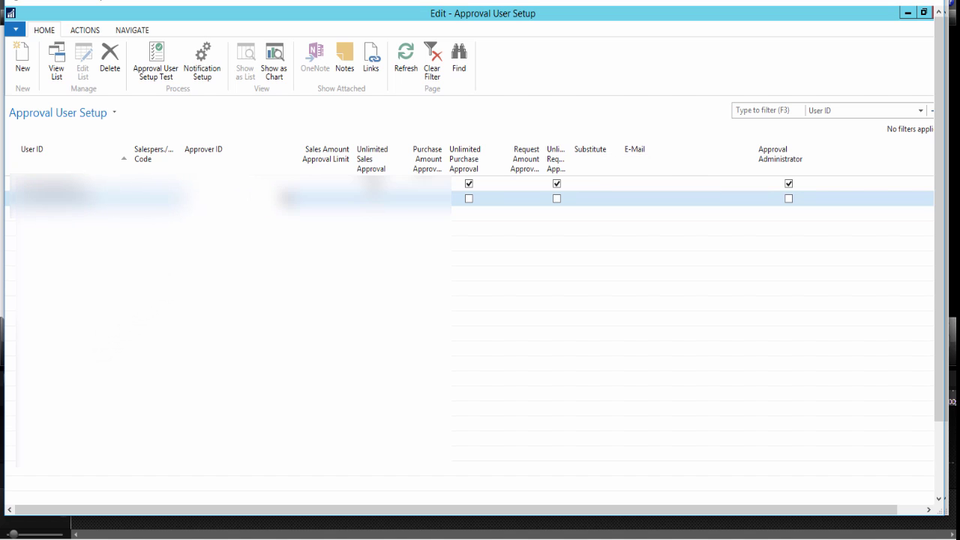
key("Escape")
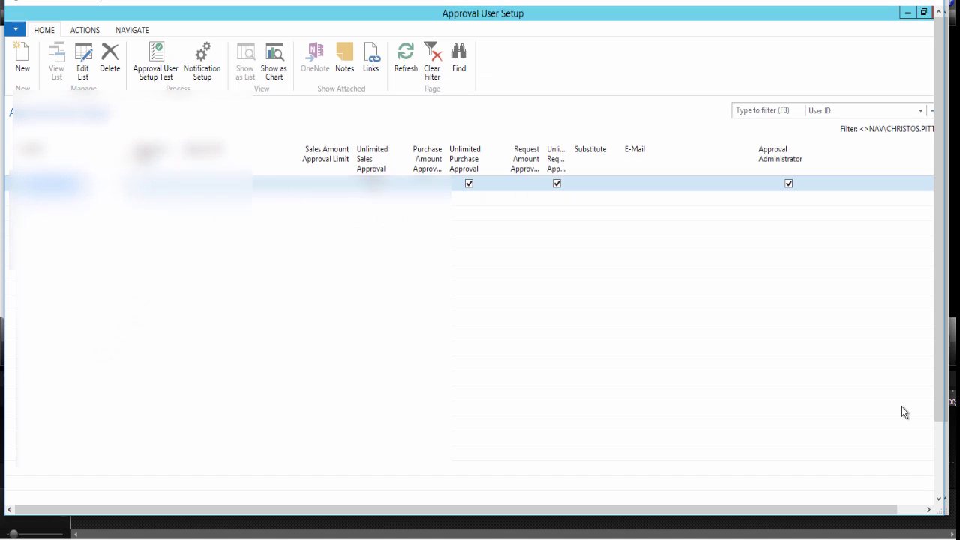
scroll(945, 393, "down", 3)
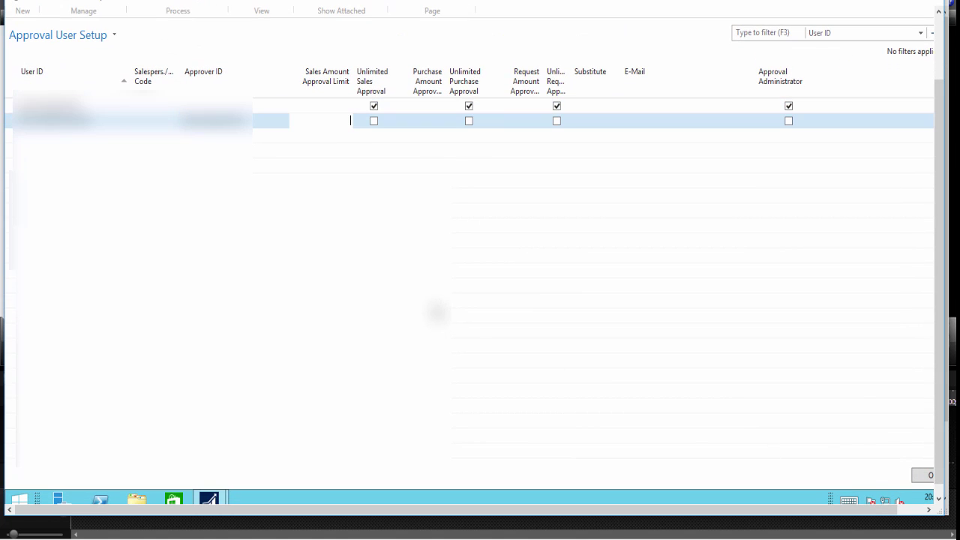
Enter the e-mail addresses of the second and first approval users, and confirm the Approval User Setup
key("Tab")
key("Tab")
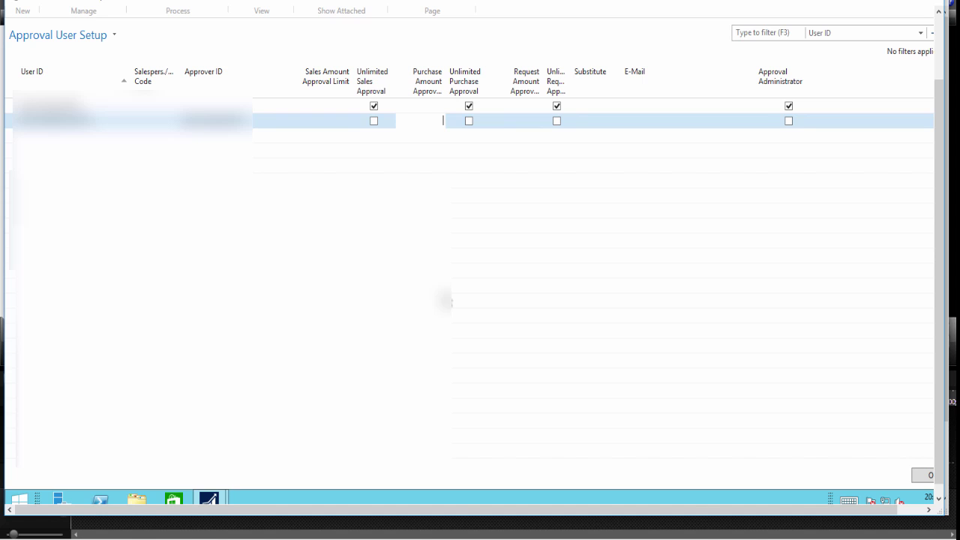
key("Tab")
key("Tab")
key("Tab")
key("Tab")
key("Tab")
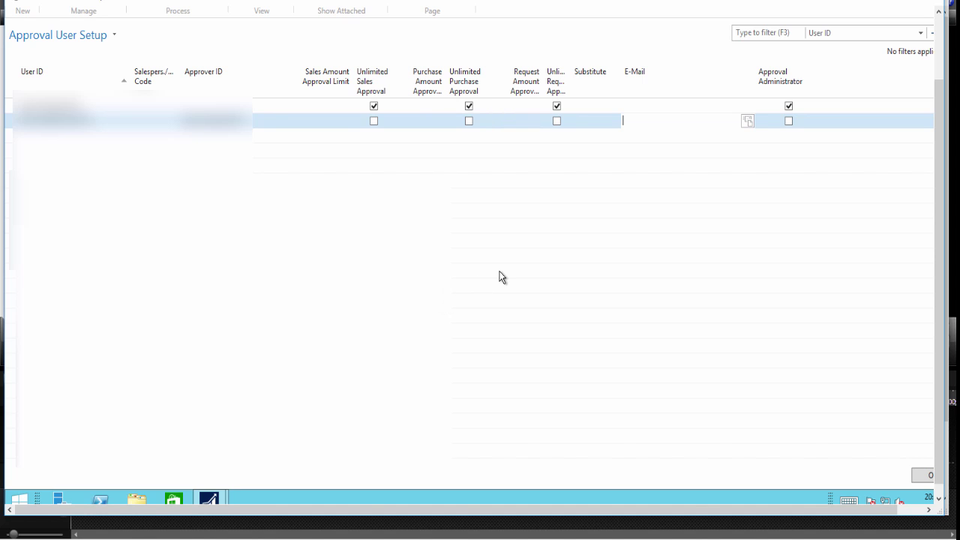
type("ad")
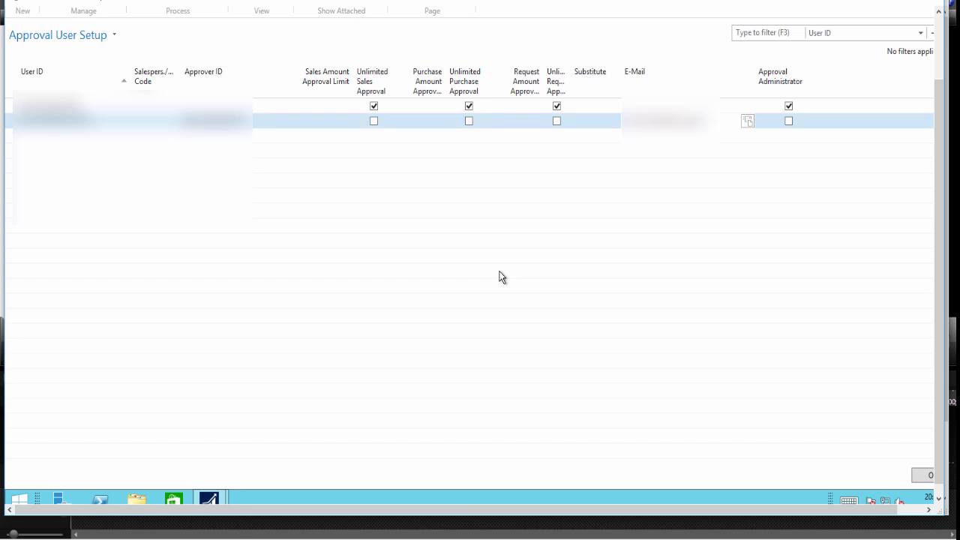
key("Up")
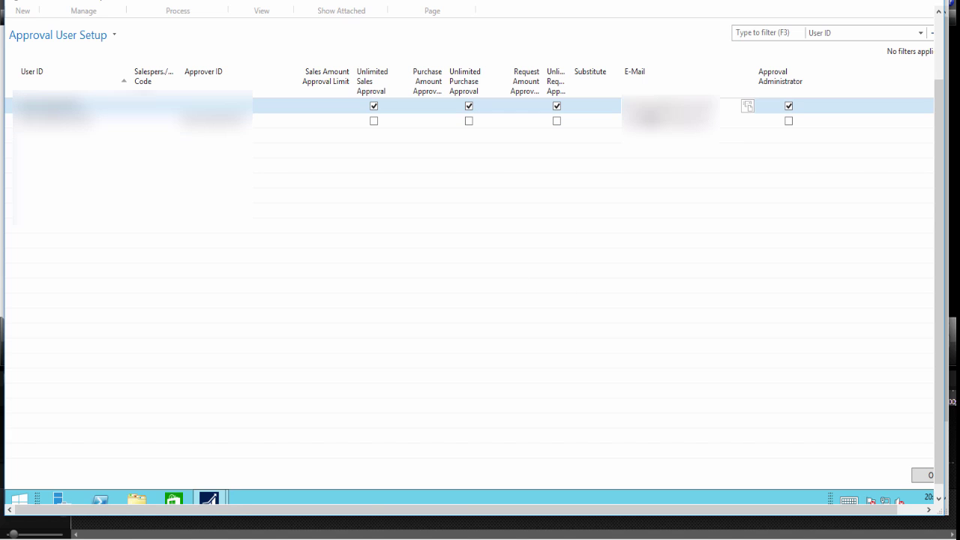
left_click(788, 106)
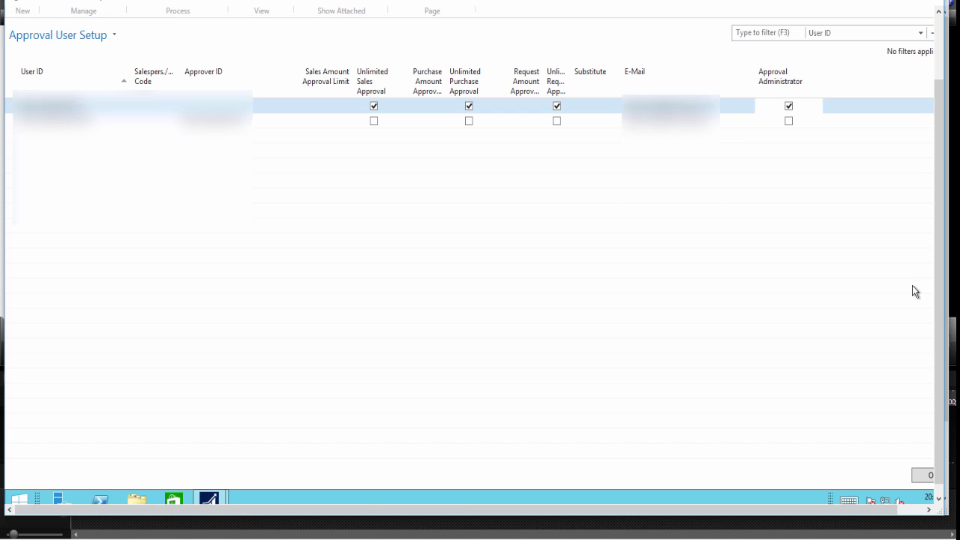
scroll(932, 303, "up", 2)
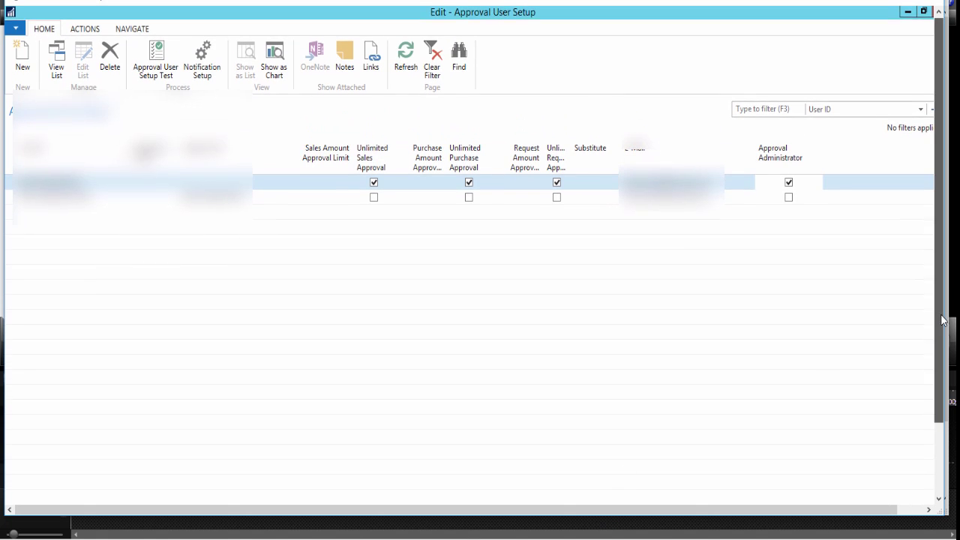
scroll(945, 358, "down", 1)
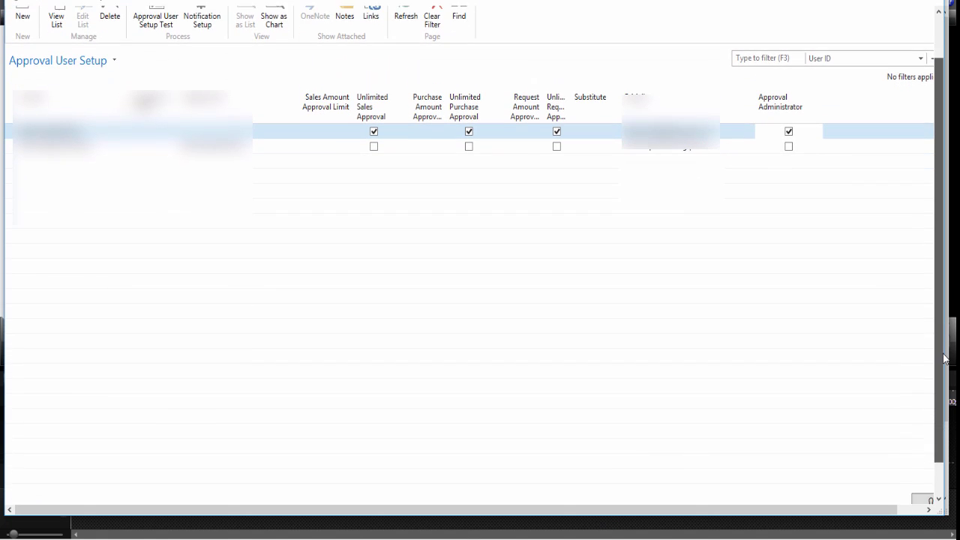
left_click(923, 492)
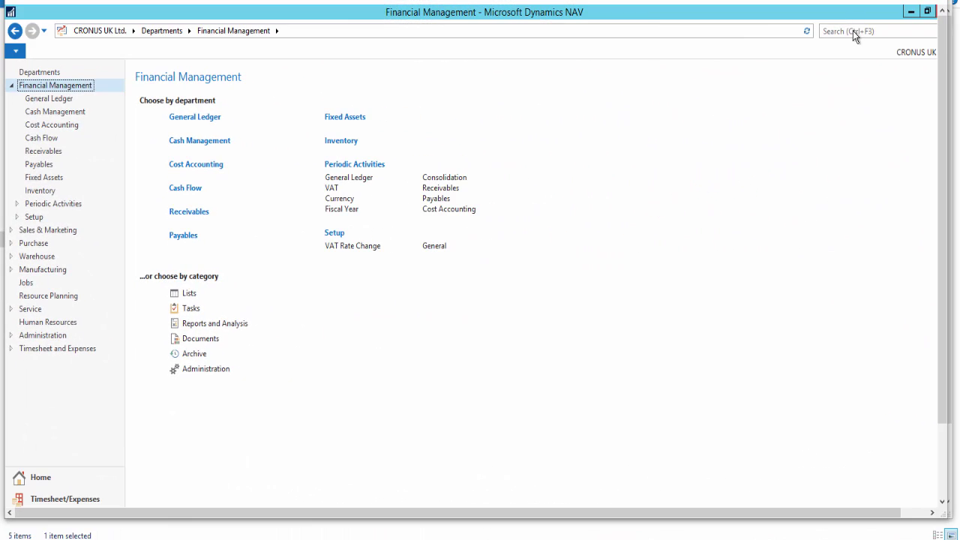
Search for "workflows" and open the Workflows list
left_click(852, 31)
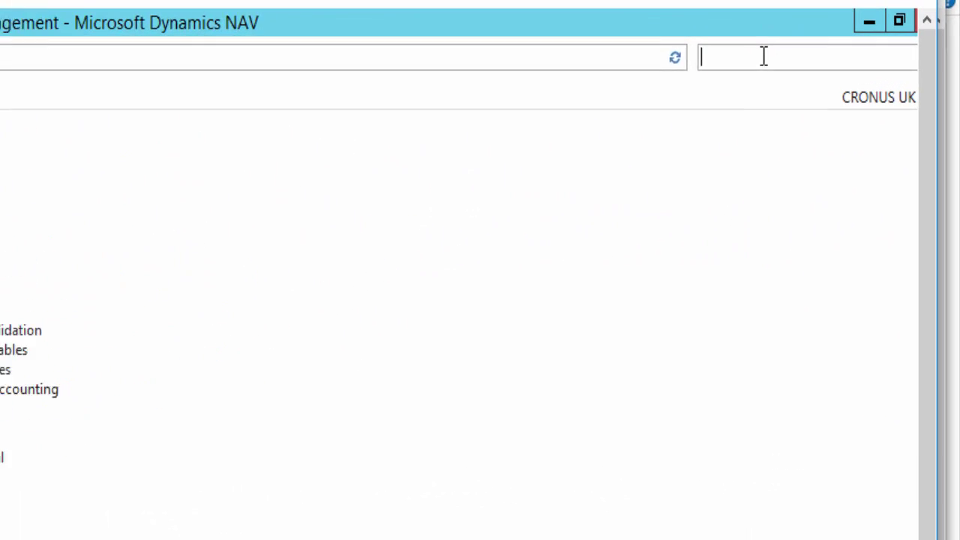
type("workflows")
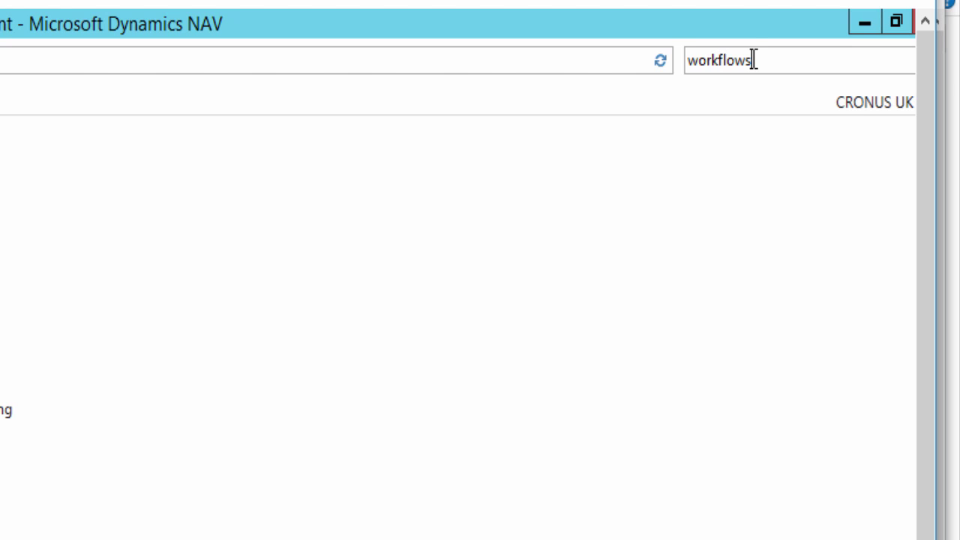
left_click(444, 108)
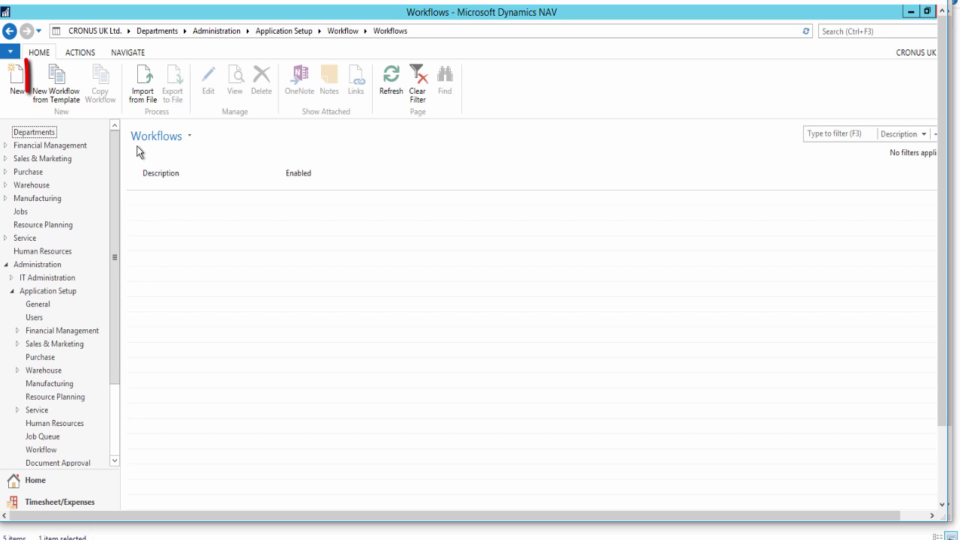
Create a new workflow from the Sales Quote Approval Workflow template in the Sales Documents category
left_click(60, 83)
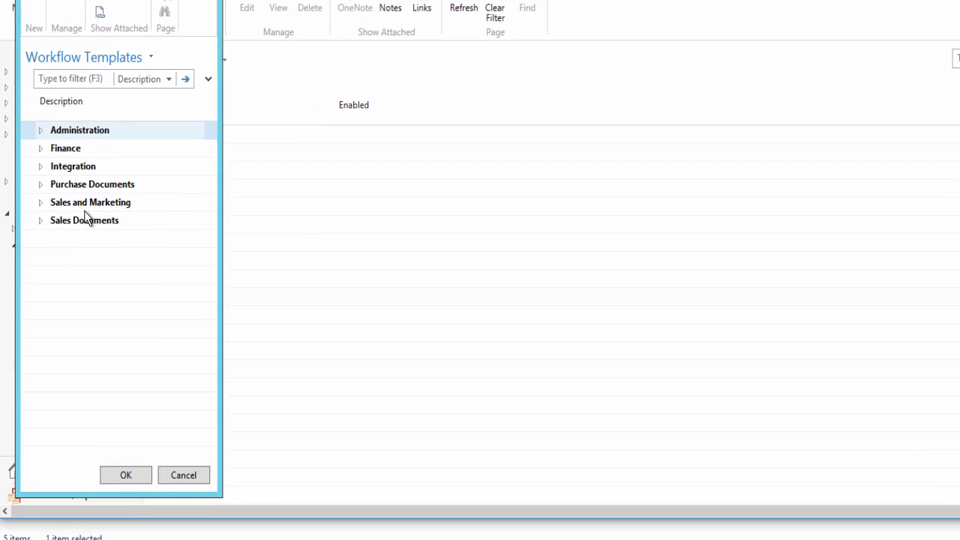
left_click(47, 163)
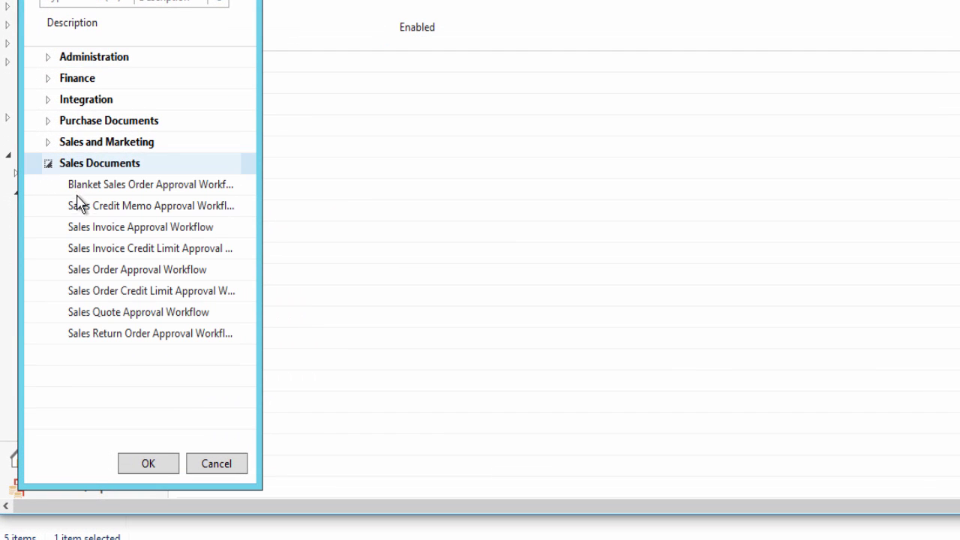
left_click(126, 318)
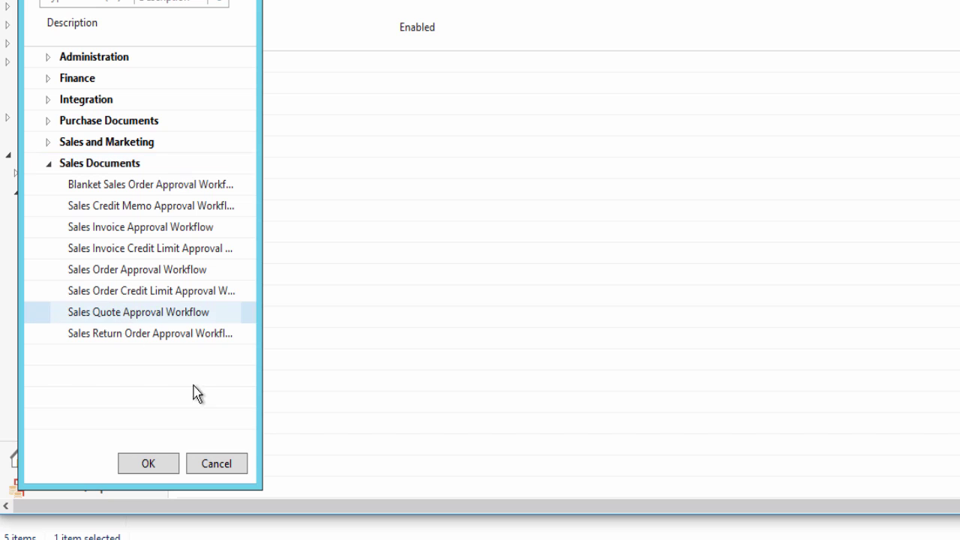
left_click(171, 460)
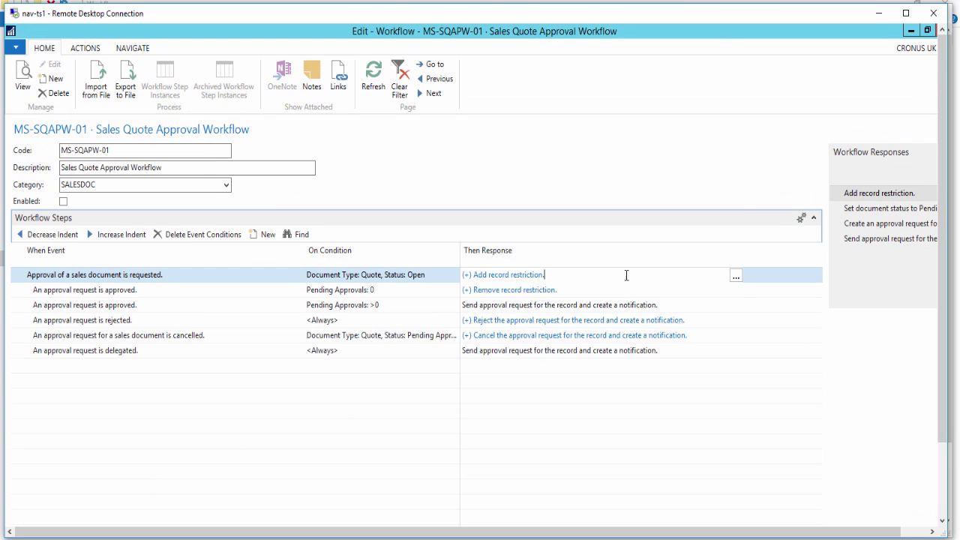
In the responses to the sales document approval request event, set the Approver Type of the approval request creation to Approver
left_click(736, 276)
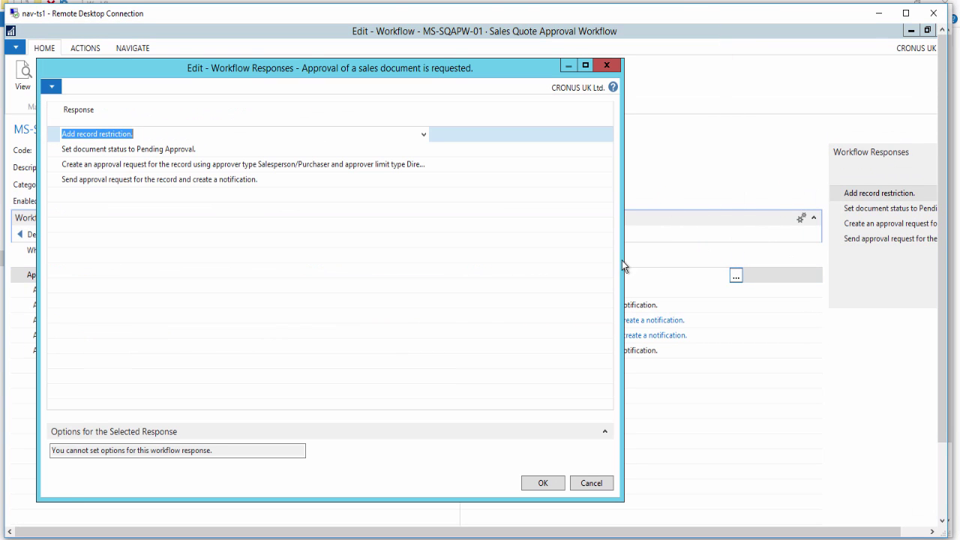
left_click(387, 174)
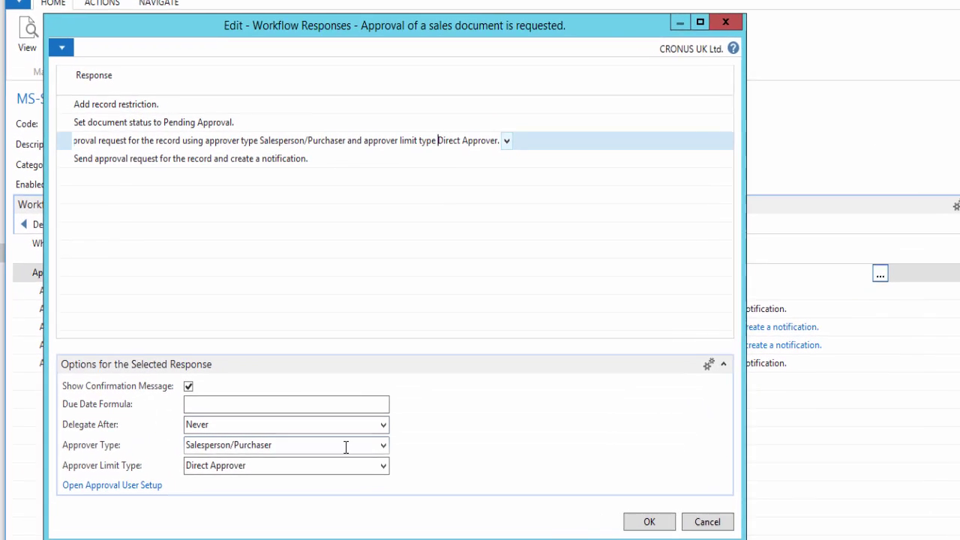
left_click(428, 433)
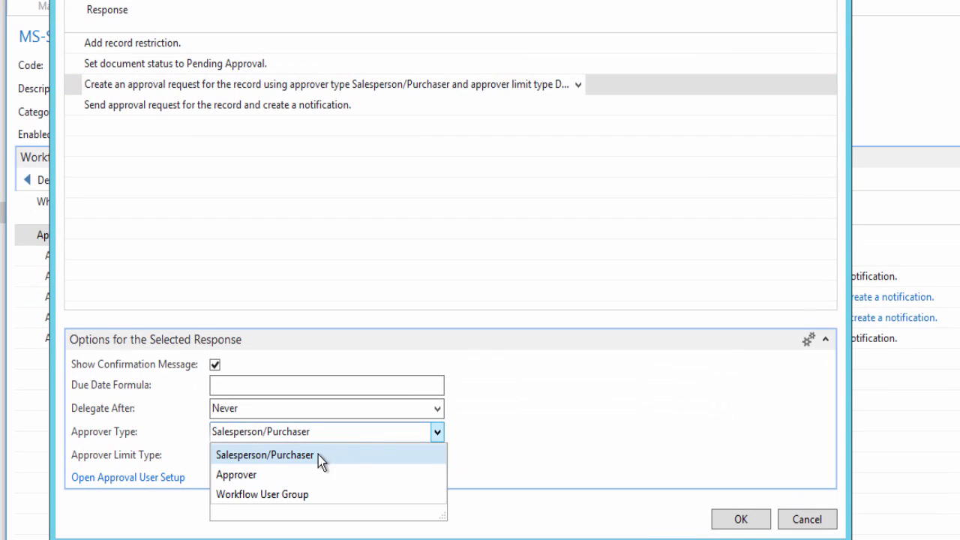
left_click(247, 475)
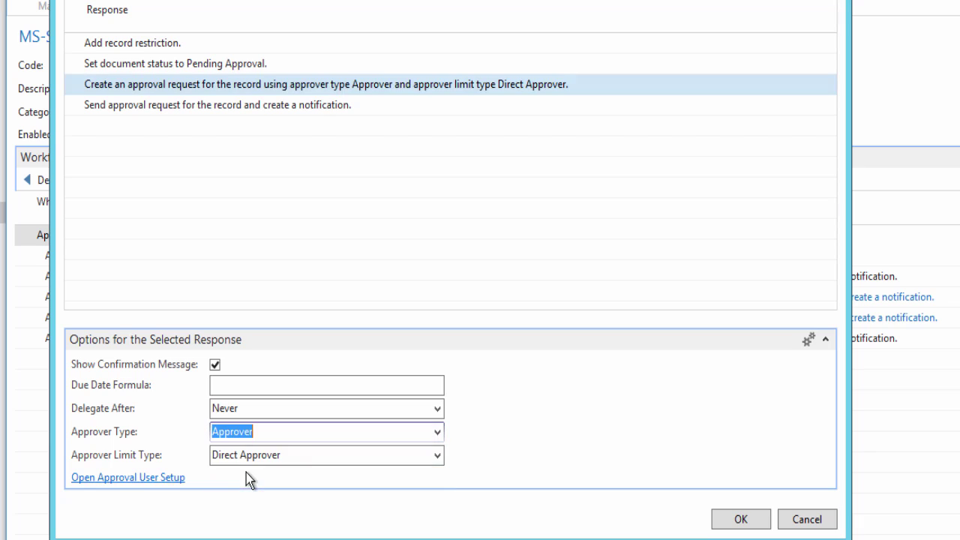
left_click(731, 521)
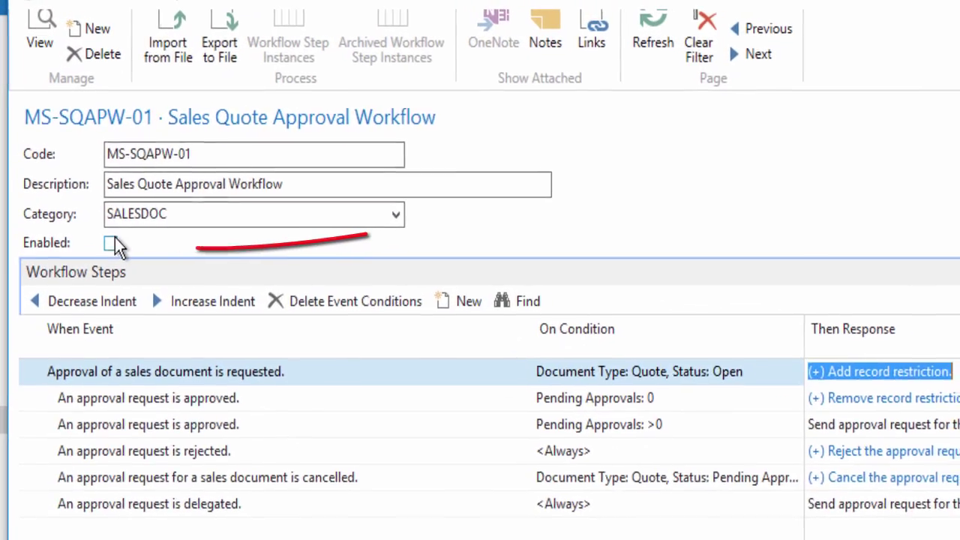
Enable the Sales Quote Approval Workflow and confirm the workflow card
left_click(83, 183)
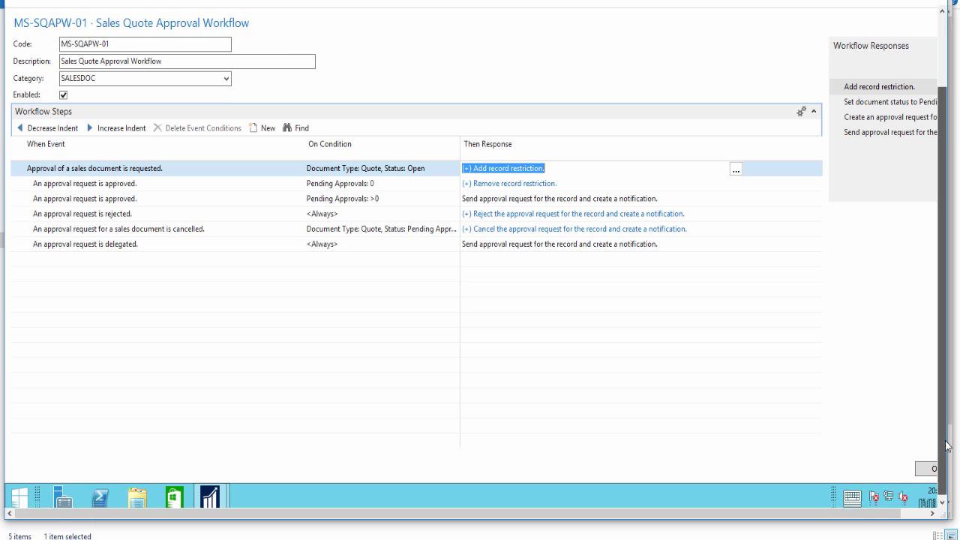
left_click(926, 469)
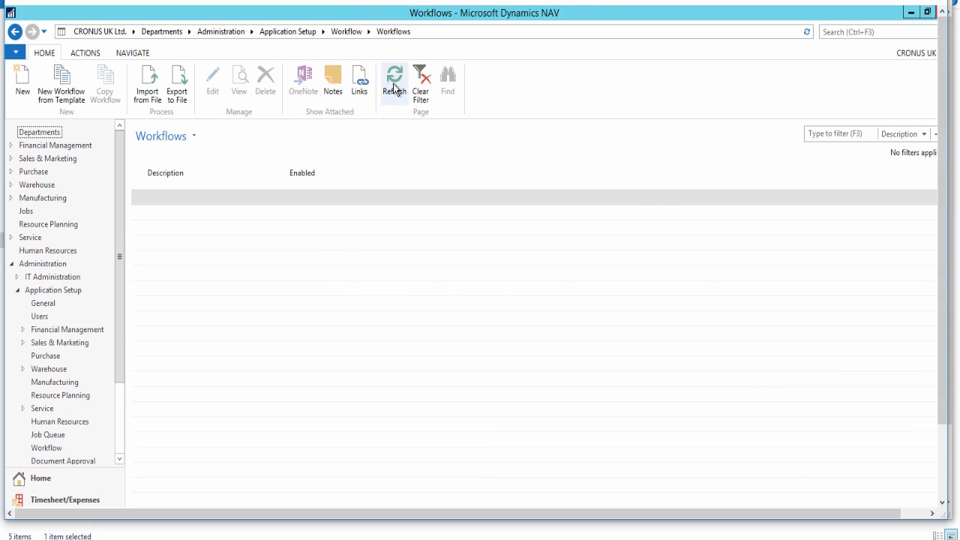
Refresh the Workflows list
left_click(394, 81)
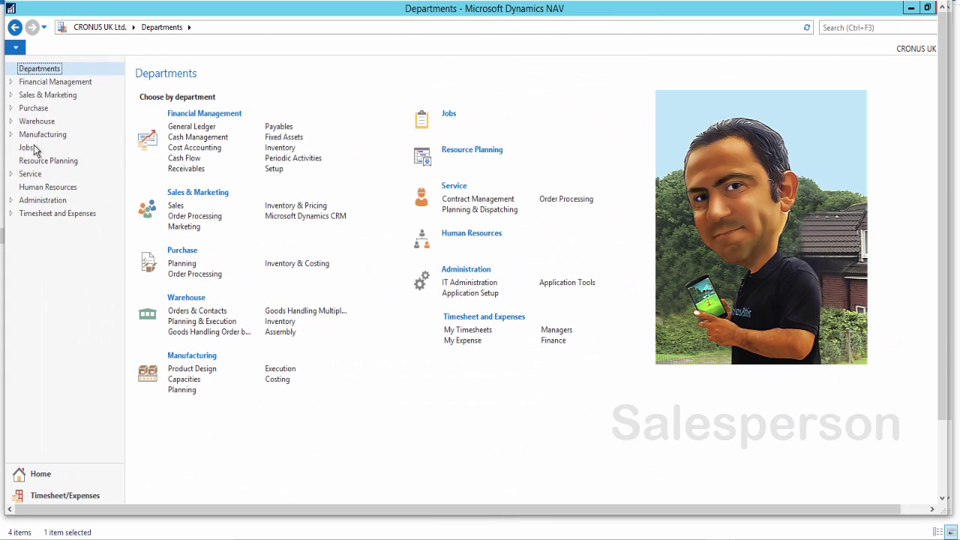
Create a new sales quote from Sales & Marketing Order Processing for the customer London Candoxy Storage Campus
left_click(11, 95)
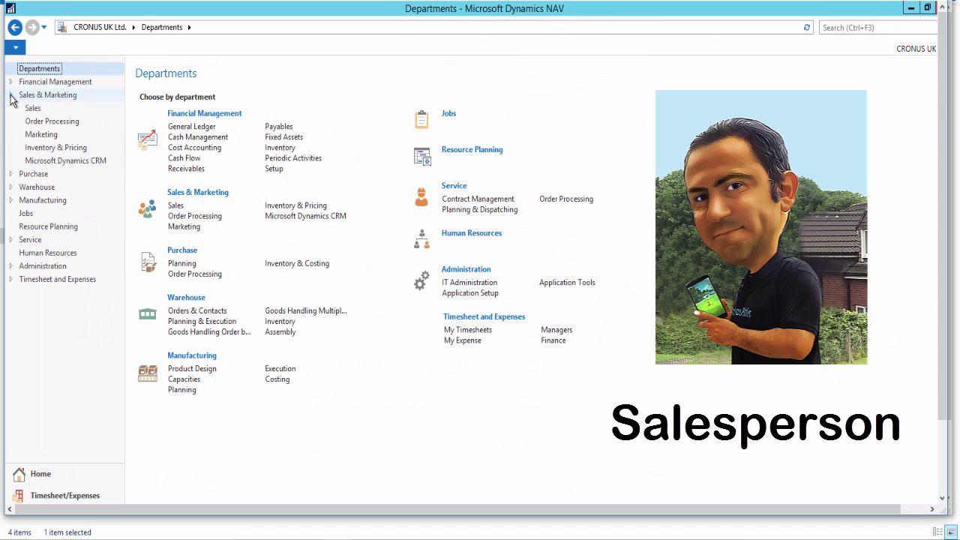
left_click(42, 123)
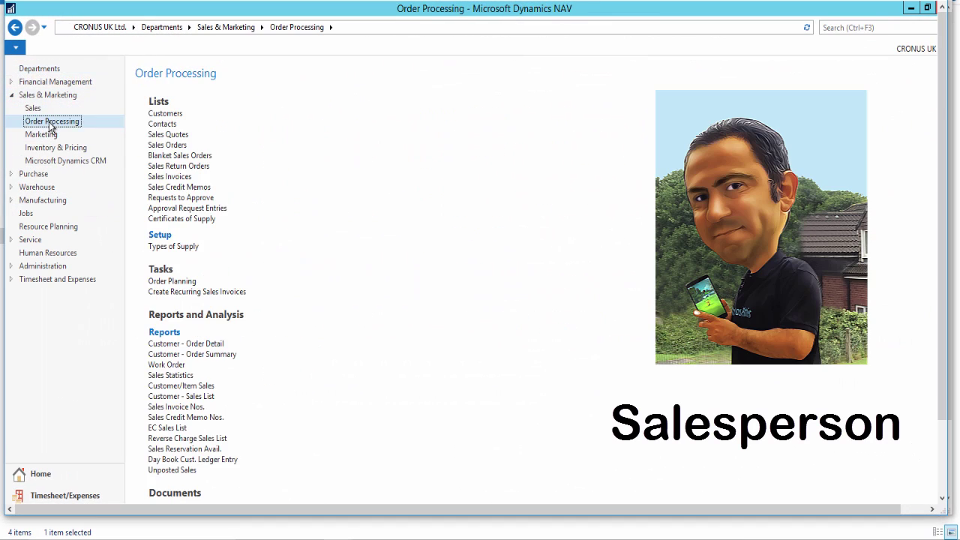
left_click(168, 135)
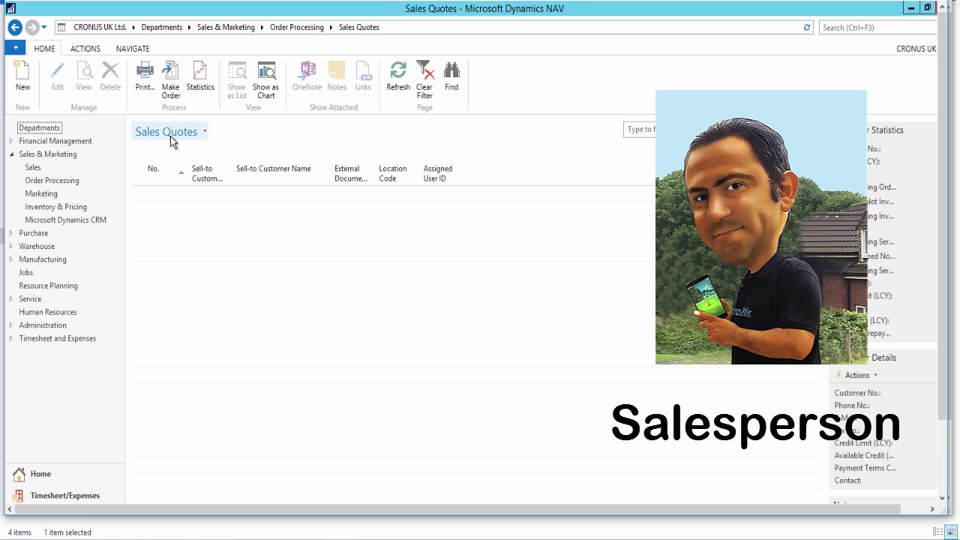
left_click(25, 79)
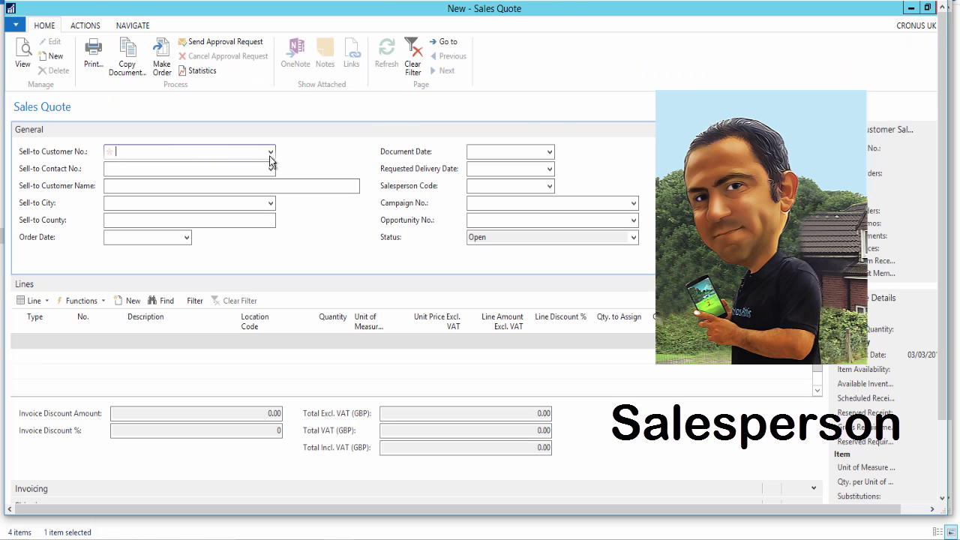
left_click(271, 152)
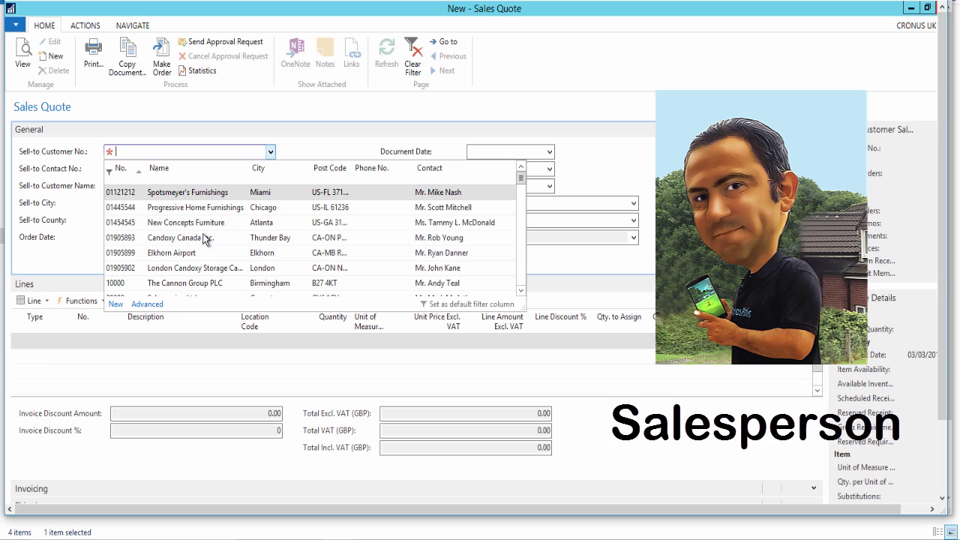
left_click(178, 268)
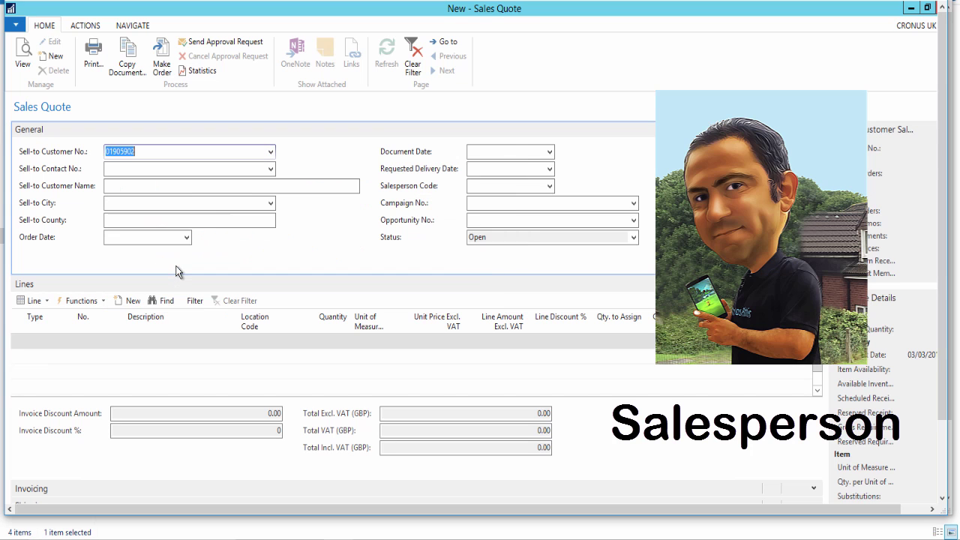
left_click(191, 181)
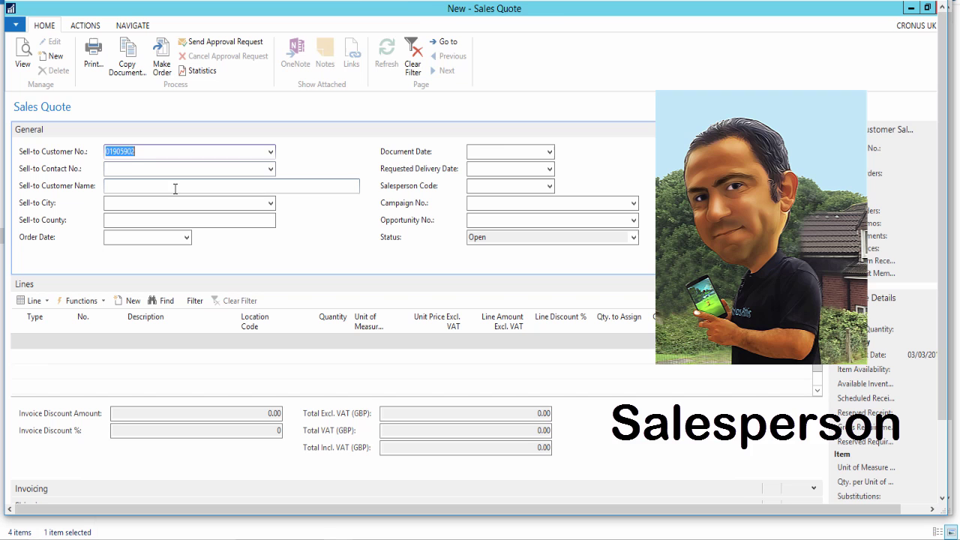
Add a first quote line of type Item for item 1000, Bicycle
left_click(45, 342)
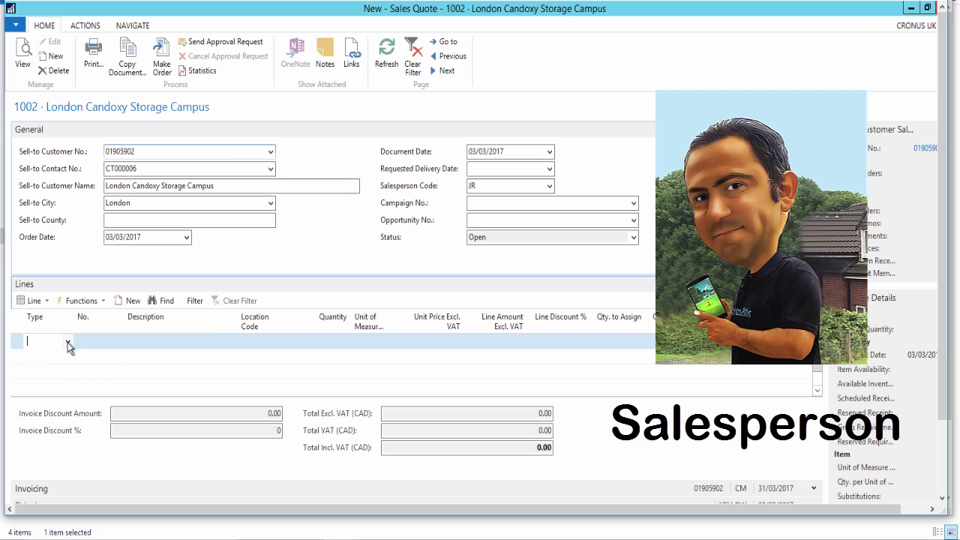
left_click(67, 341)
left_click(40, 385)
key("Tab")
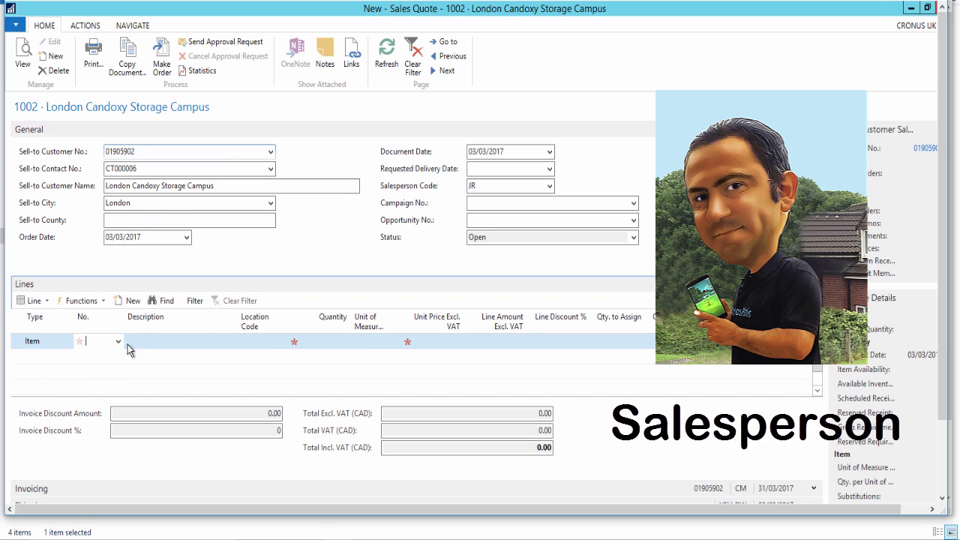
left_click(118, 342)
left_click(94, 379)
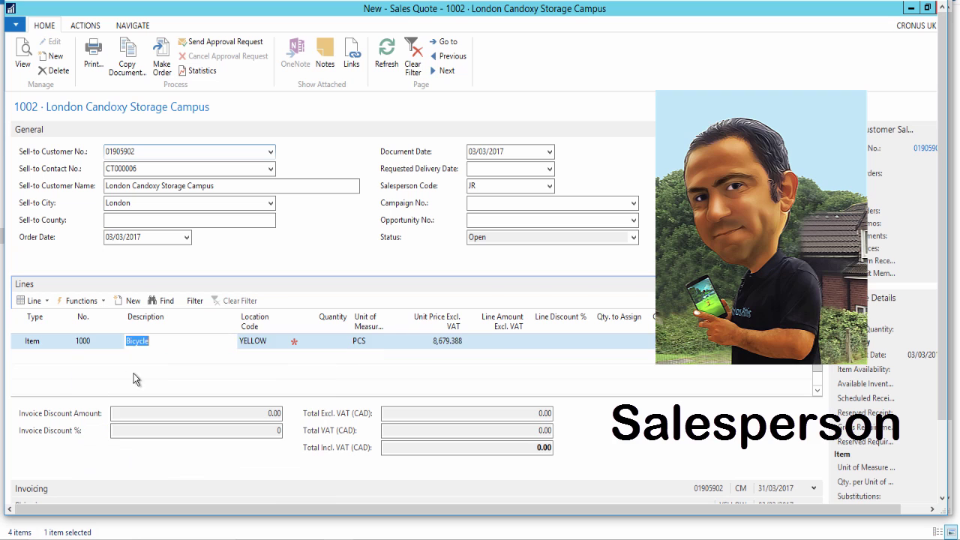
Set the Bicycle line's location code to BLUE and its quantity to 10
left_click(288, 341)
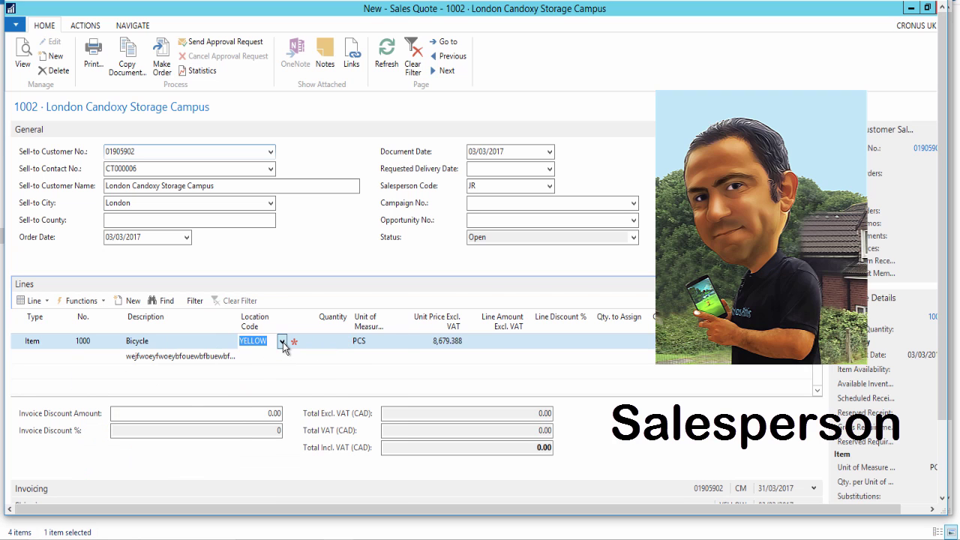
left_click(283, 342)
left_click(261, 378)
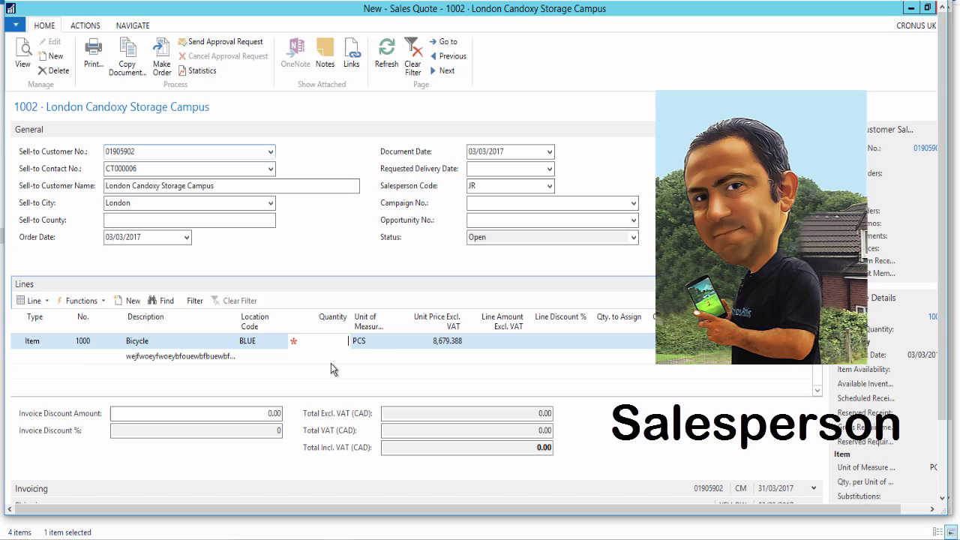
type("10")
key("Tab")
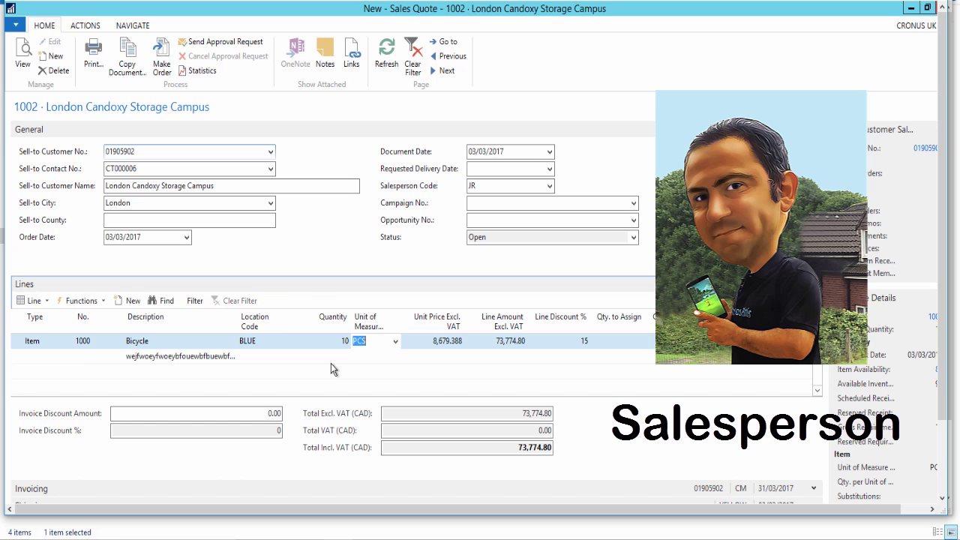
Send an approval request for the sales quote and acknowledge the notification
left_click(241, 43)
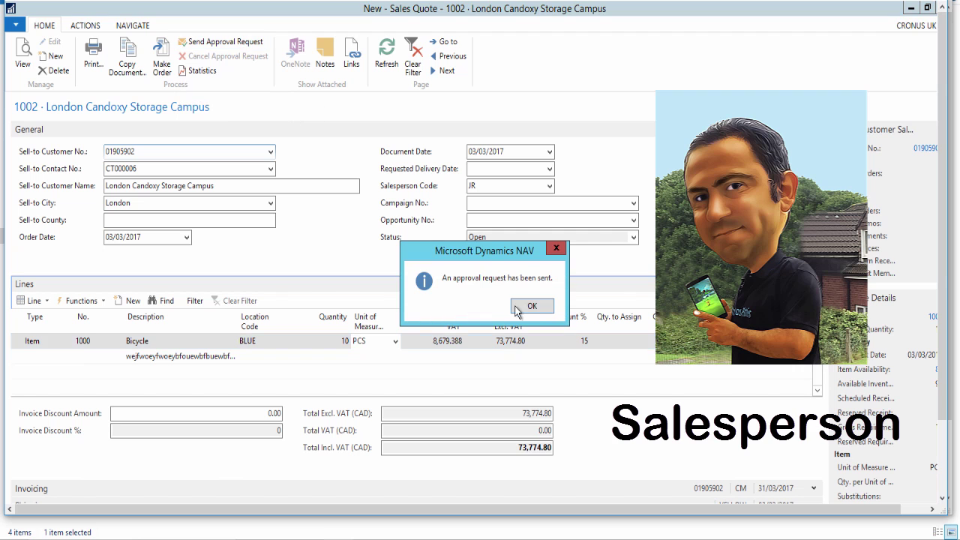
left_click(545, 306)
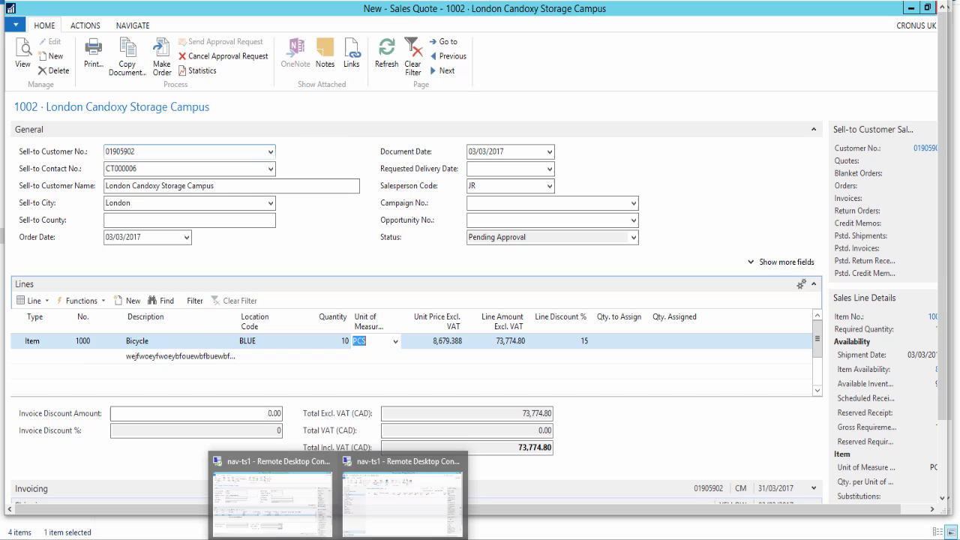
Switch to the sales manager's remote session and open the London Candoxy Storage Campus quote from the refreshed Pending Approval list to inspect its line discount
left_click(390, 508)
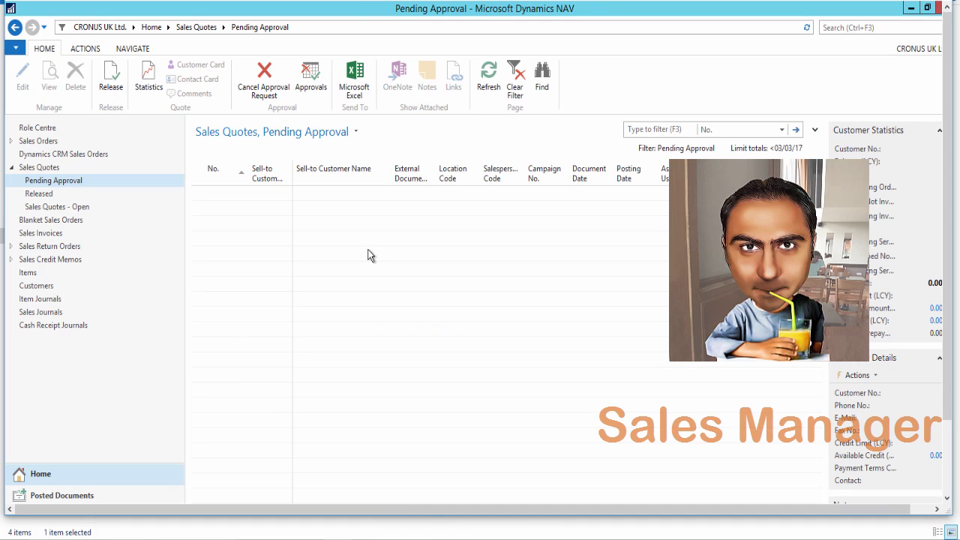
left_click(486, 79)
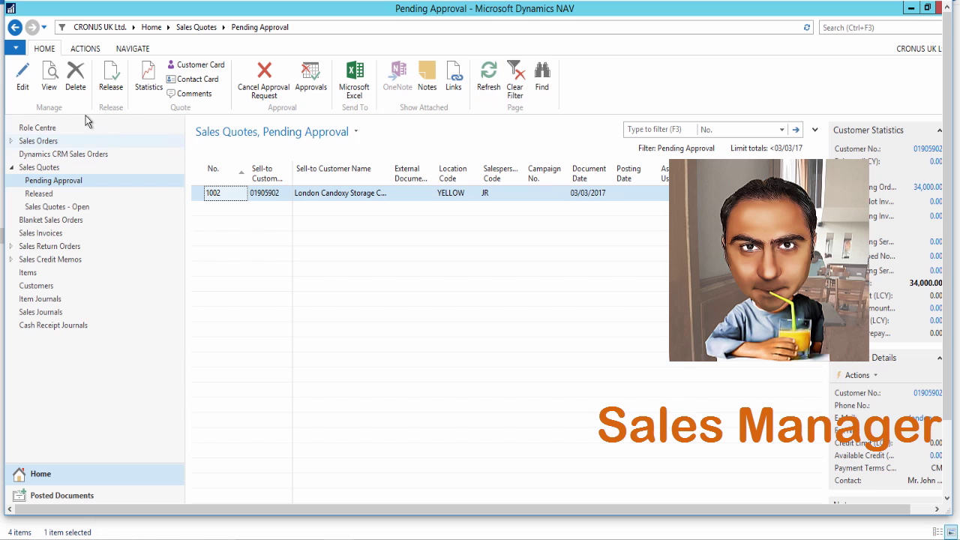
left_click(49, 81)
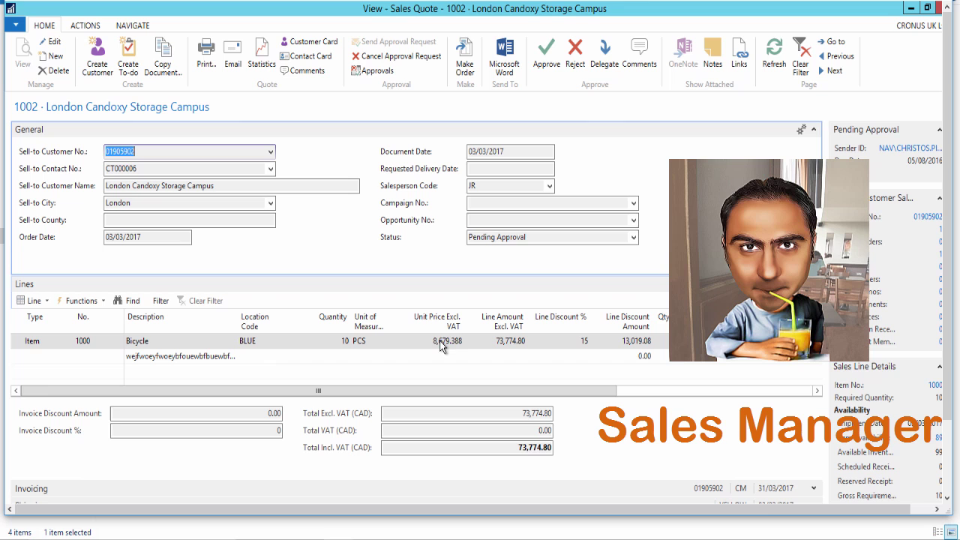
left_click(581, 341)
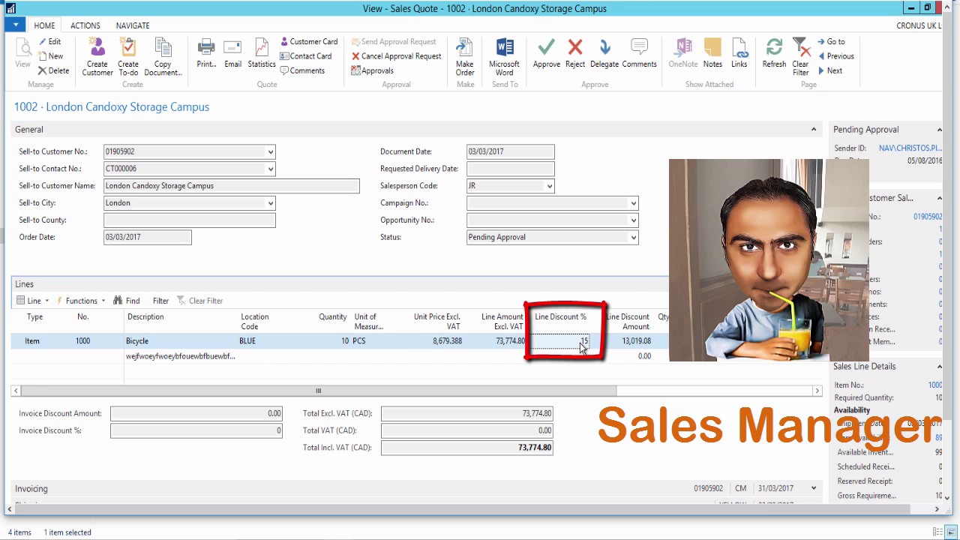
Add the comment "Please reduce the discount by 5%" to the sales quote and reject its approval request
left_click(306, 71)
left_click(129, 190)
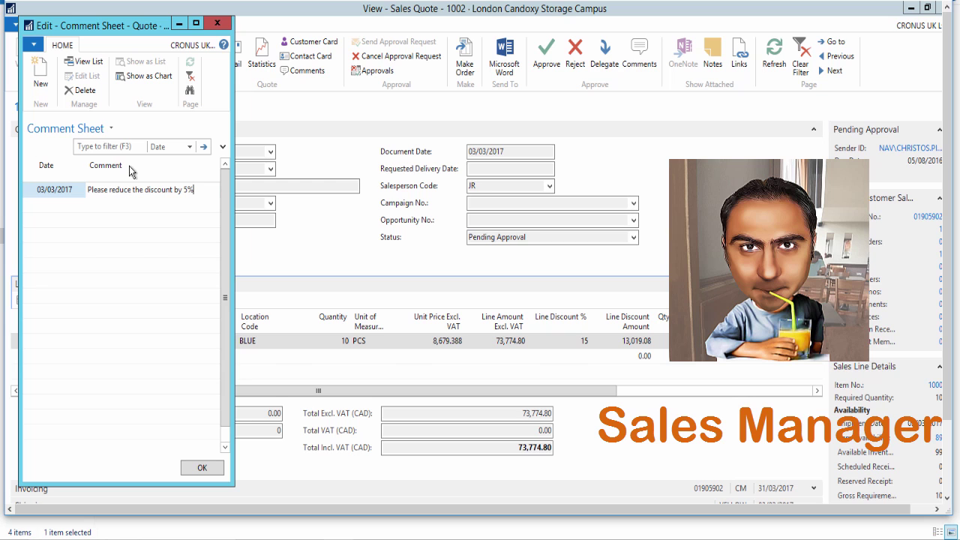
left_click(124, 202)
left_click(129, 189)
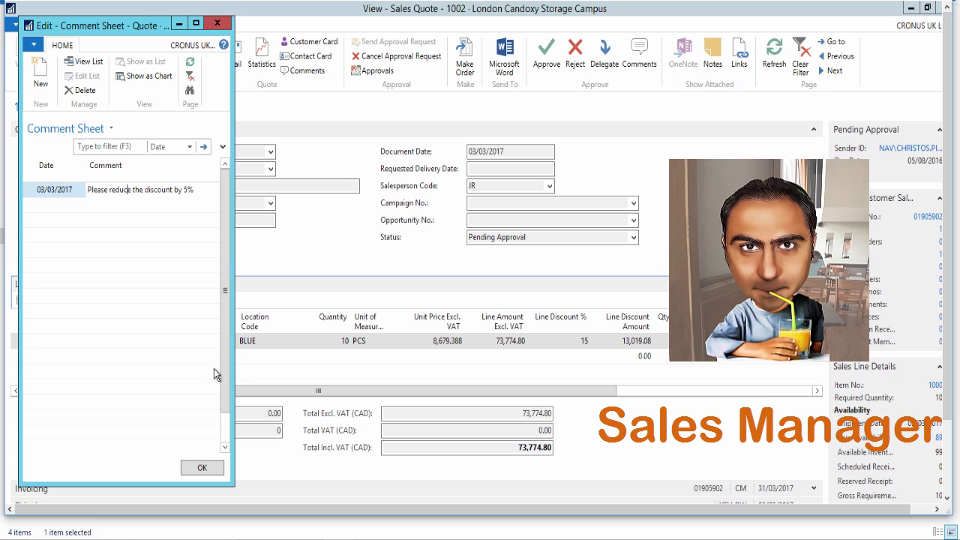
left_click(203, 468)
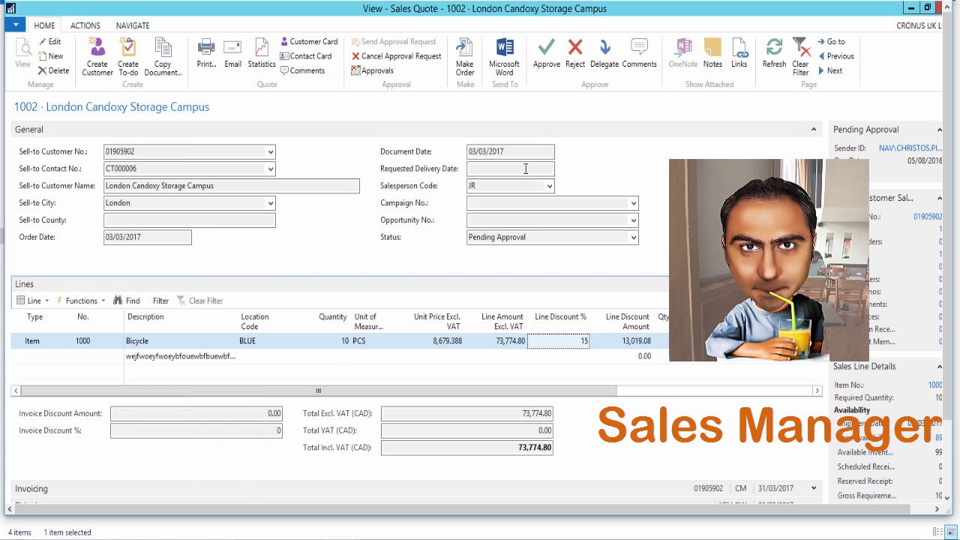
left_click(575, 56)
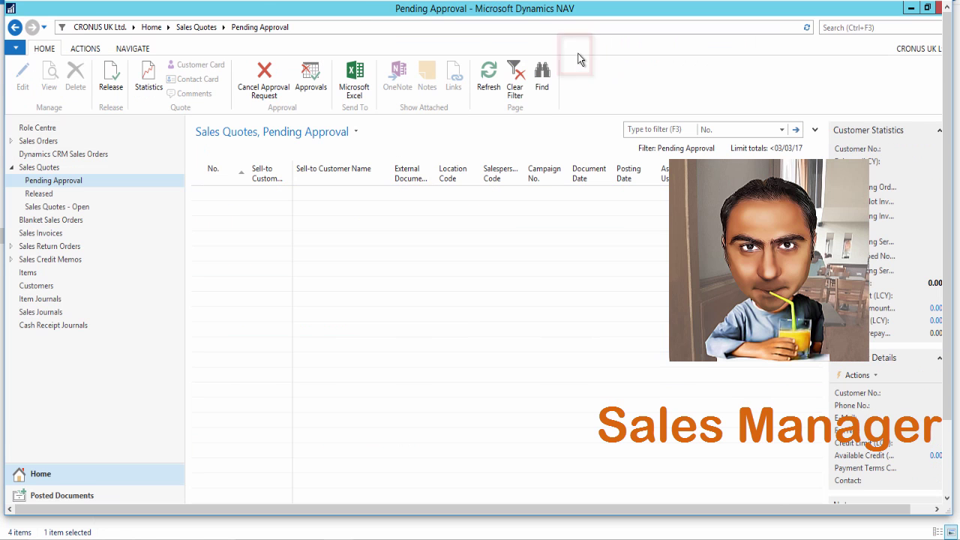
Switch back to the salesperson's remote session and close the sales quote
mouse_move(338, 537)
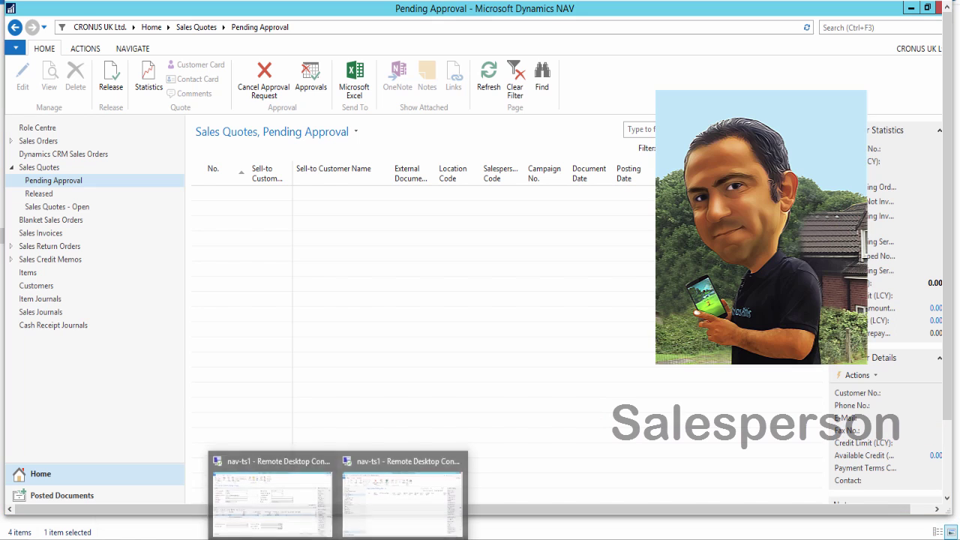
left_click(282, 508)
key("Escape")
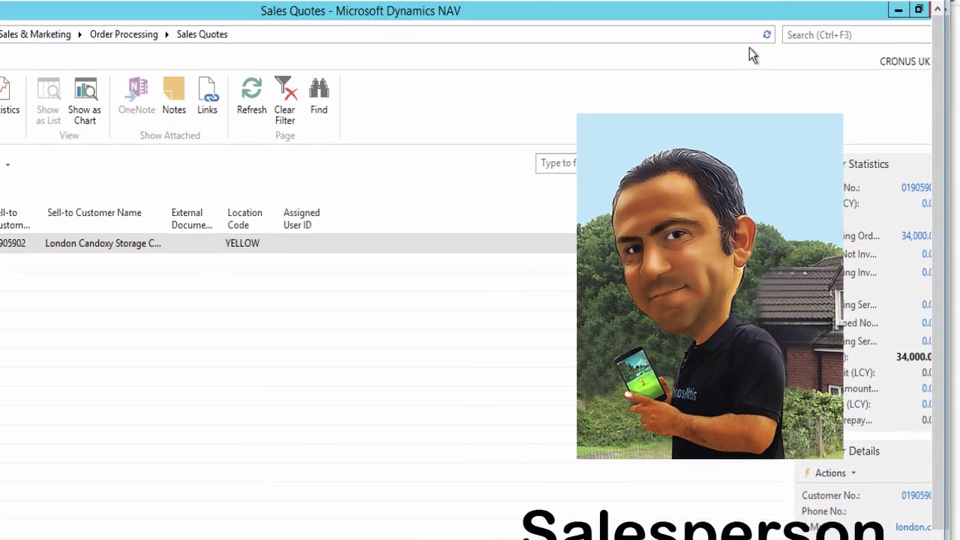
Search for "approval e", open Approval Request Entries and select the sales quote's entry to check its approval status
left_click(836, 29)
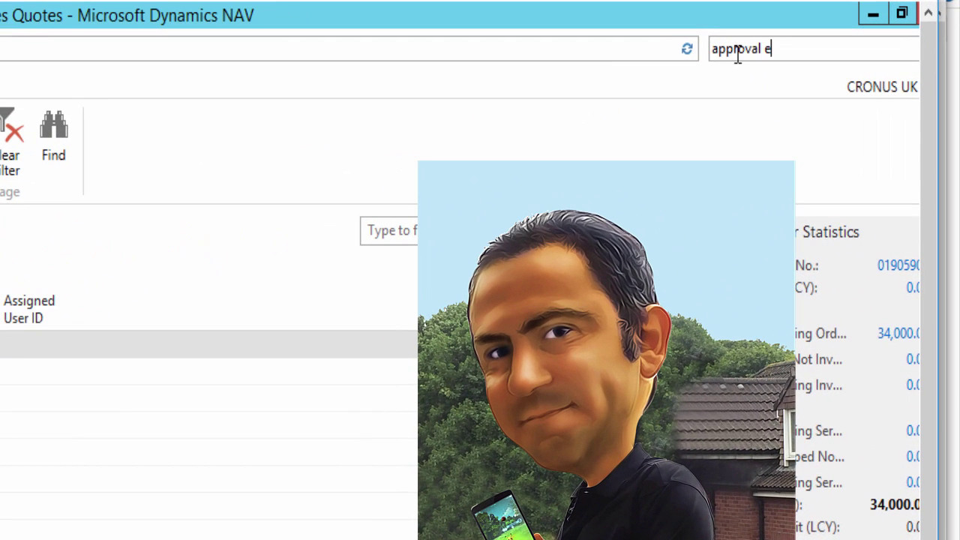
type("approval e")
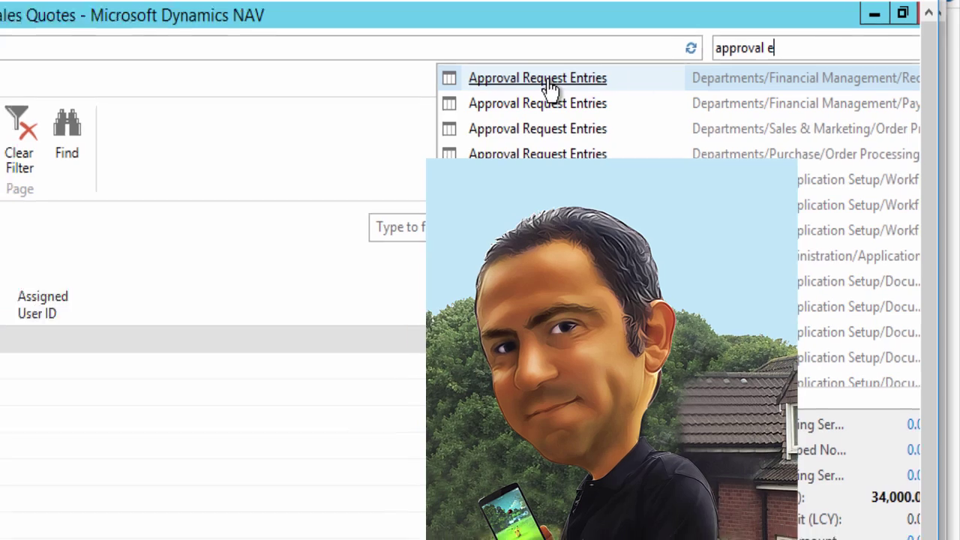
left_click(544, 83)
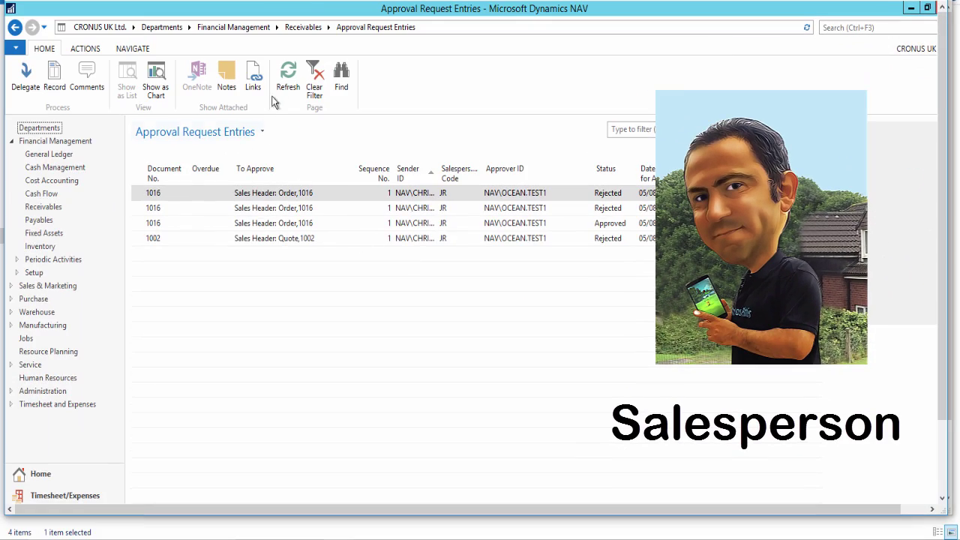
left_click(527, 238)
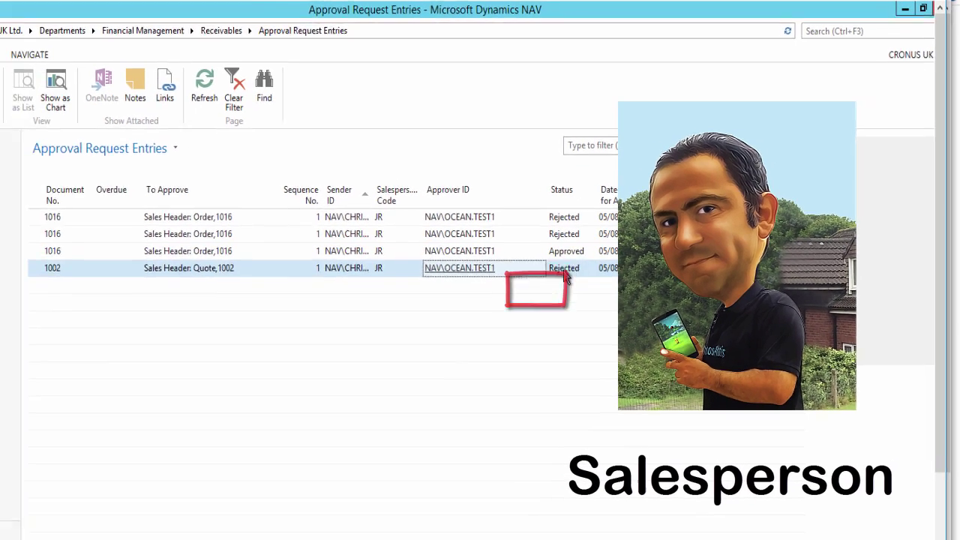
Open the sales quote record from its approval entry and read the comments on the quote
left_click(36, 75)
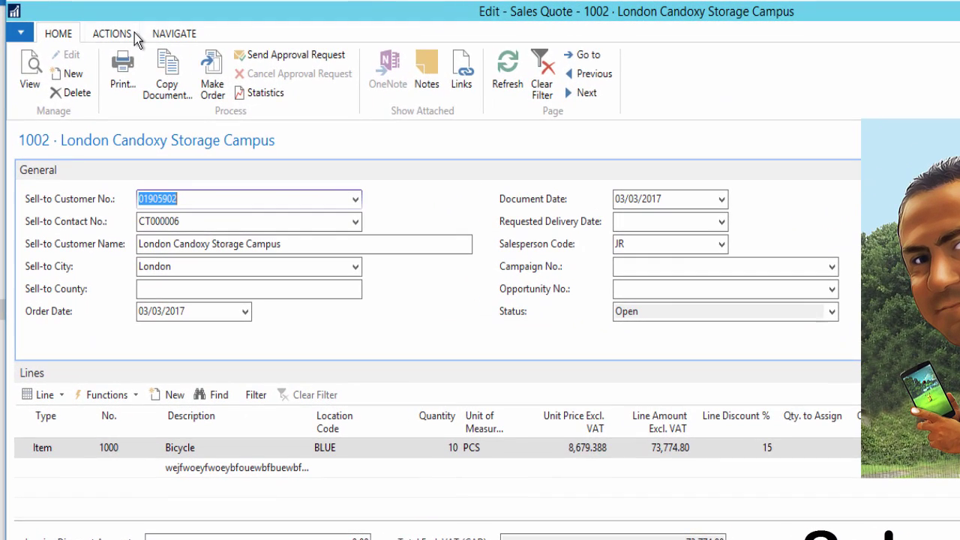
left_click(98, 25)
left_click(184, 33)
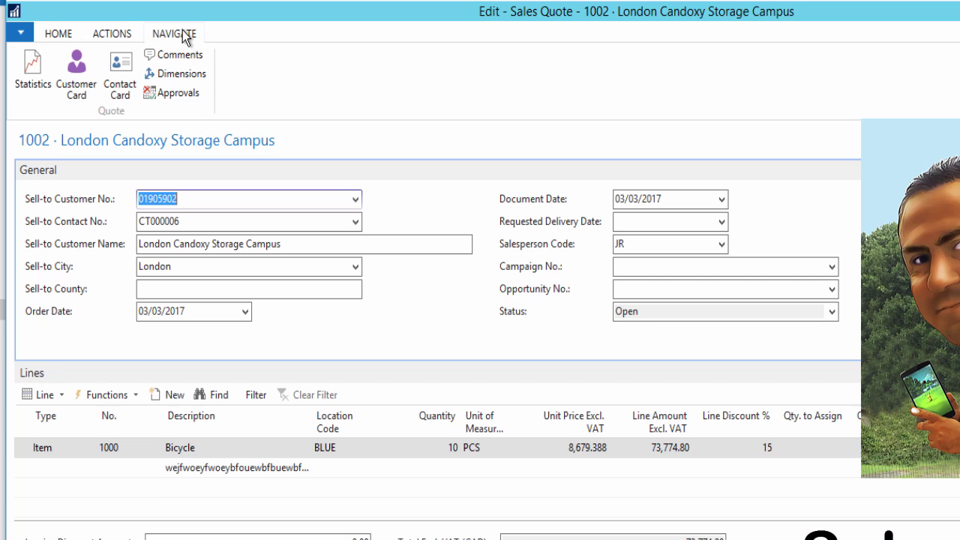
left_click(172, 55)
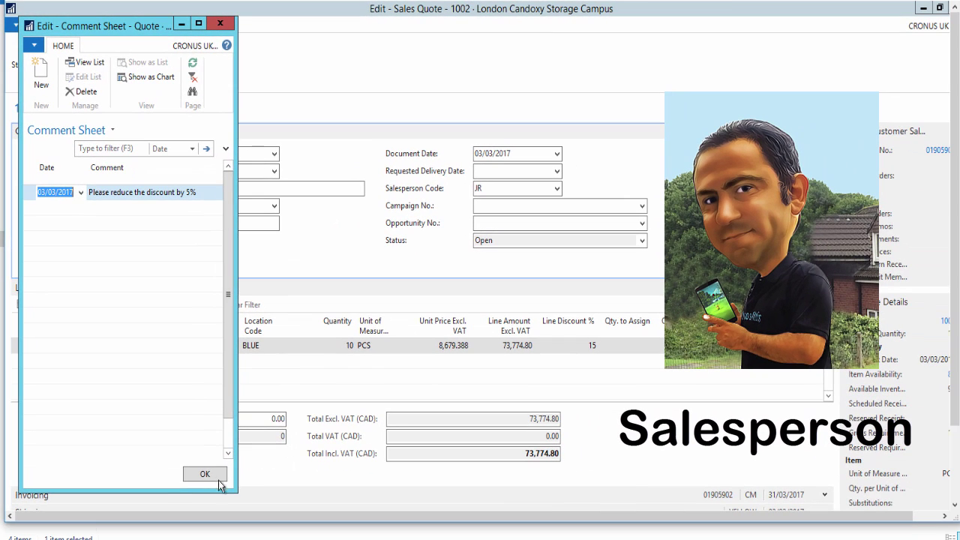
left_click(205, 477)
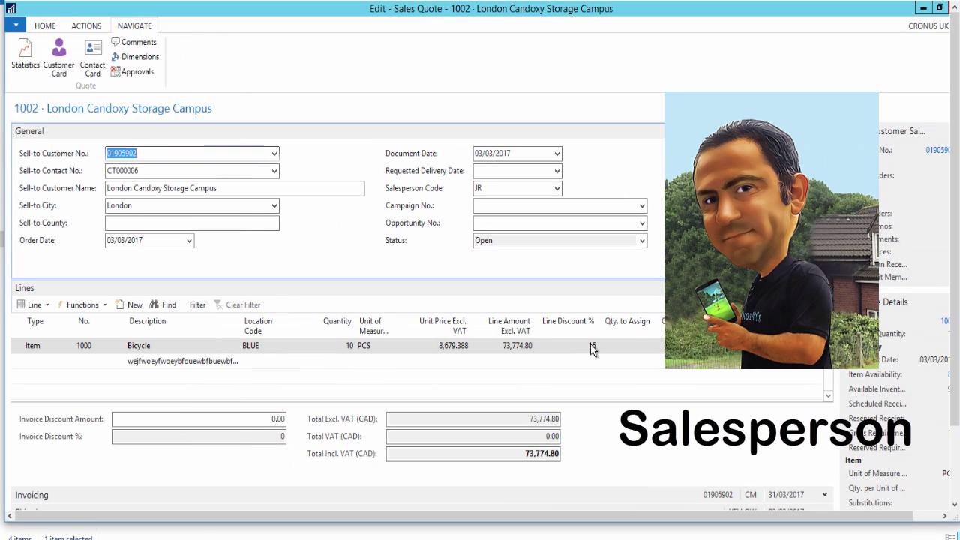
Set the line discount of the Bicycle item line on the sales quote to 10%
left_click(592, 345)
key("BackSpace")
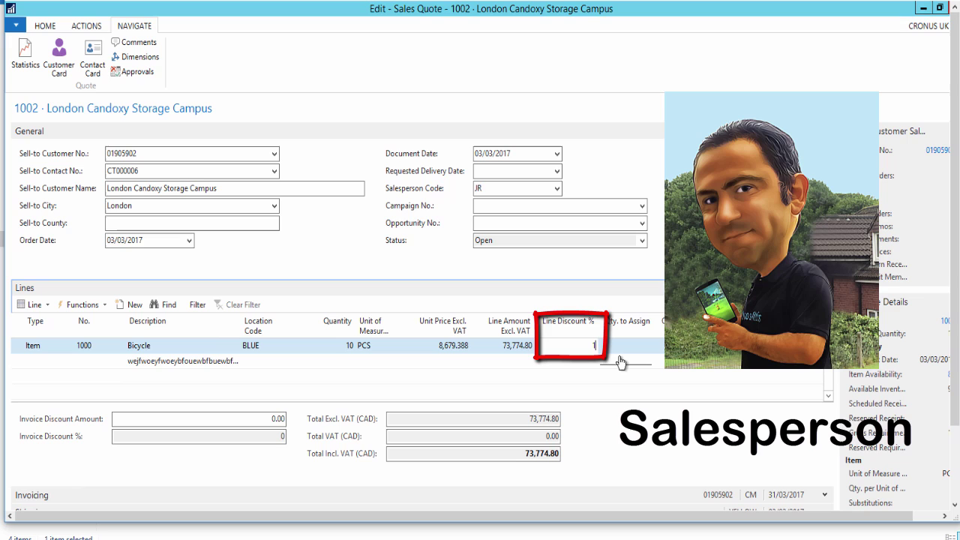
type("0")
key("Tab")
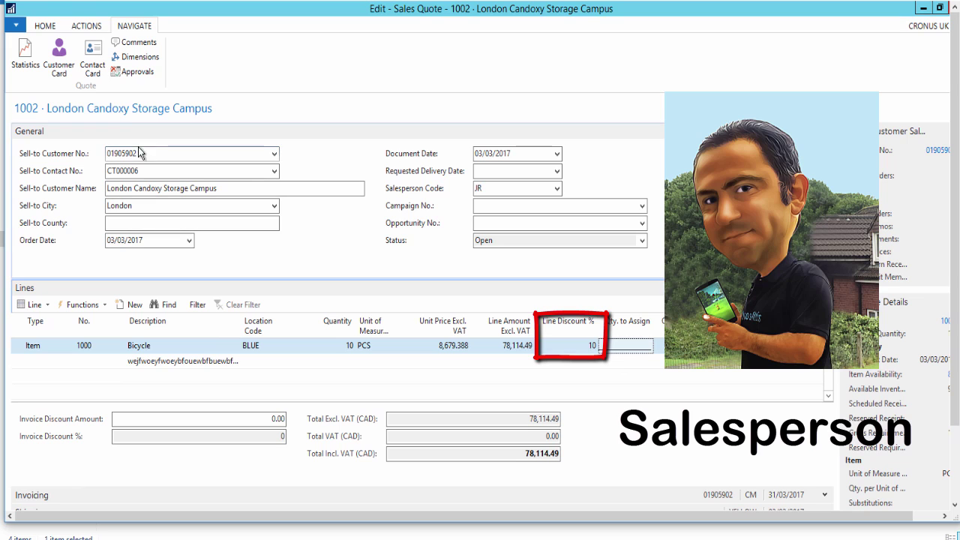
Send an approval request for the revised sales quote and acknowledge the confirmation
left_click(47, 27)
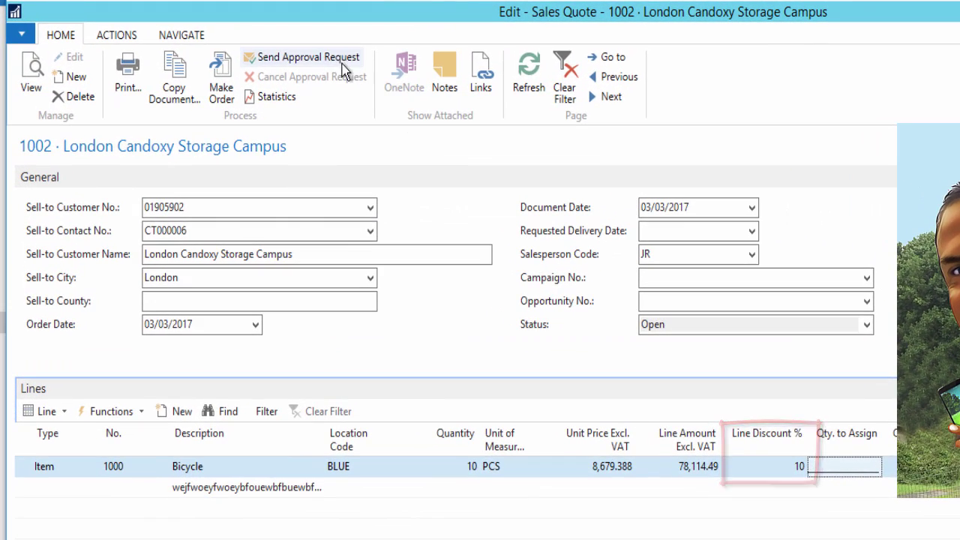
left_click(342, 64)
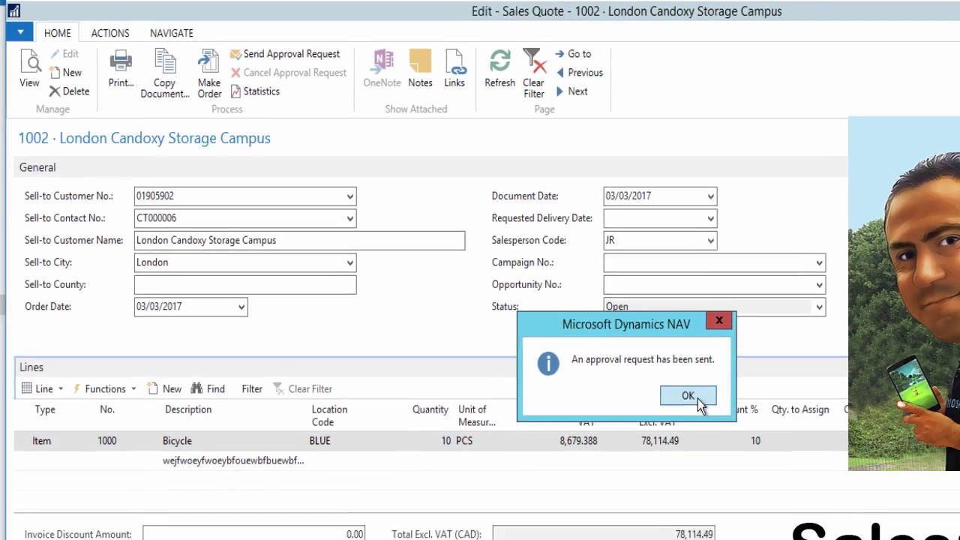
left_click(694, 396)
Switch to the sales manager's remote session and refresh the list of sales quotes pending approval
mouse_move(334, 532)
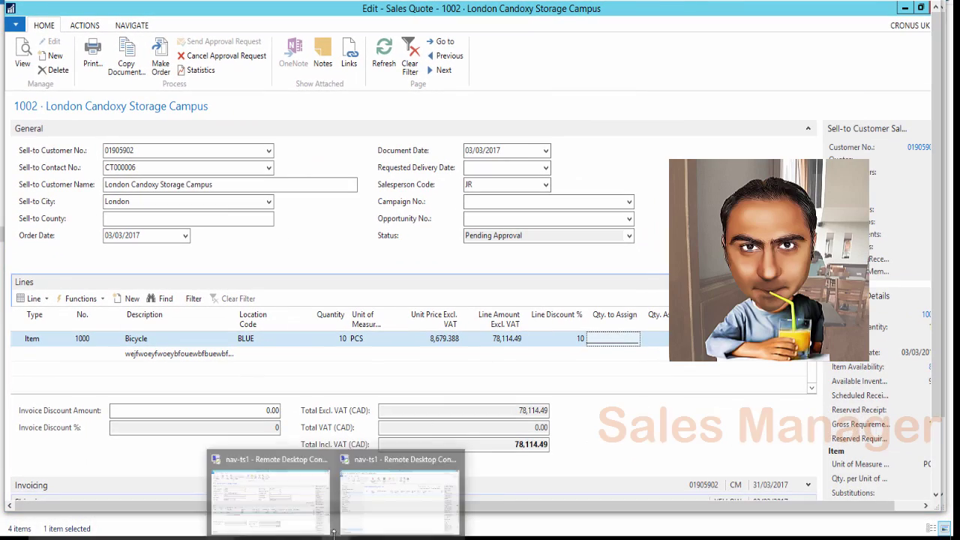
left_click(388, 488)
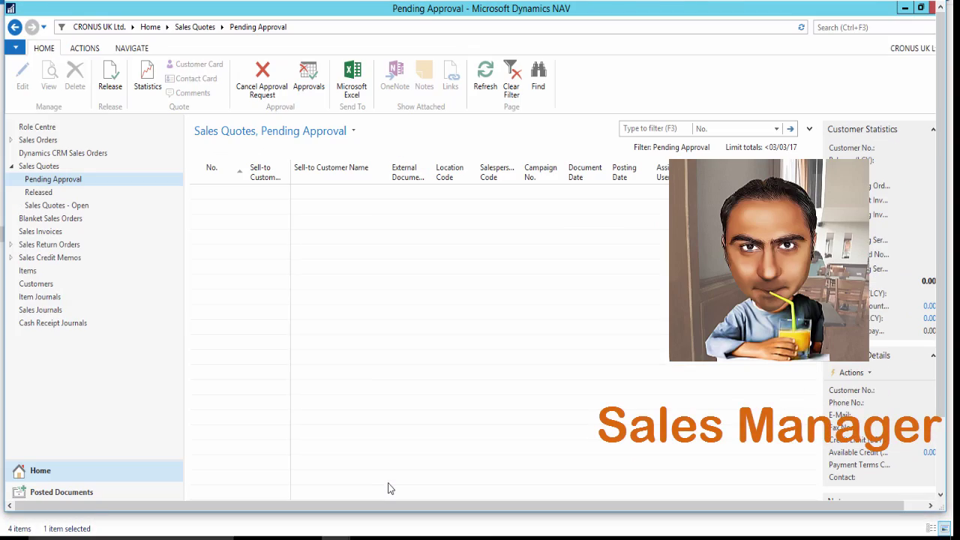
left_click(485, 79)
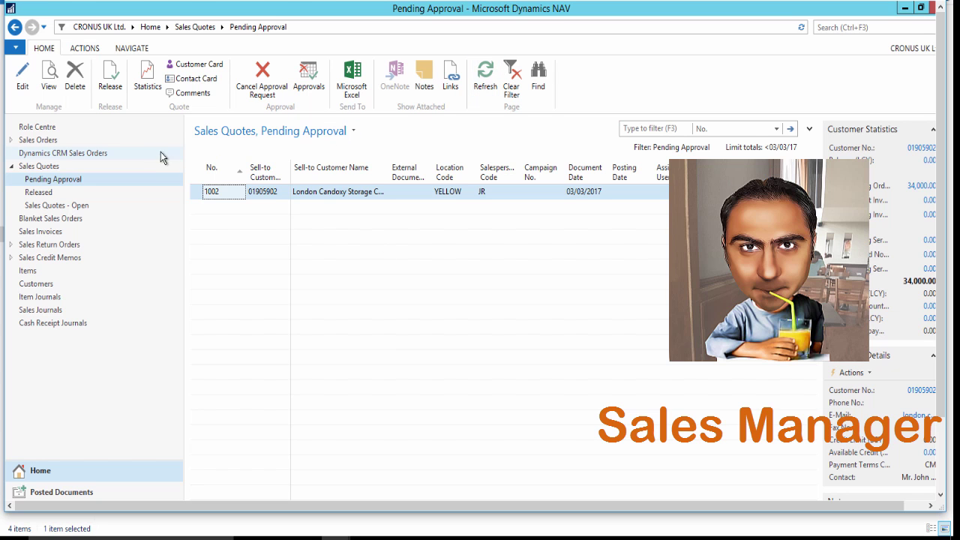
View the pending London Candoxy Storage Campus quote, check the Bicycle line's discount and approve the quote
left_click(48, 77)
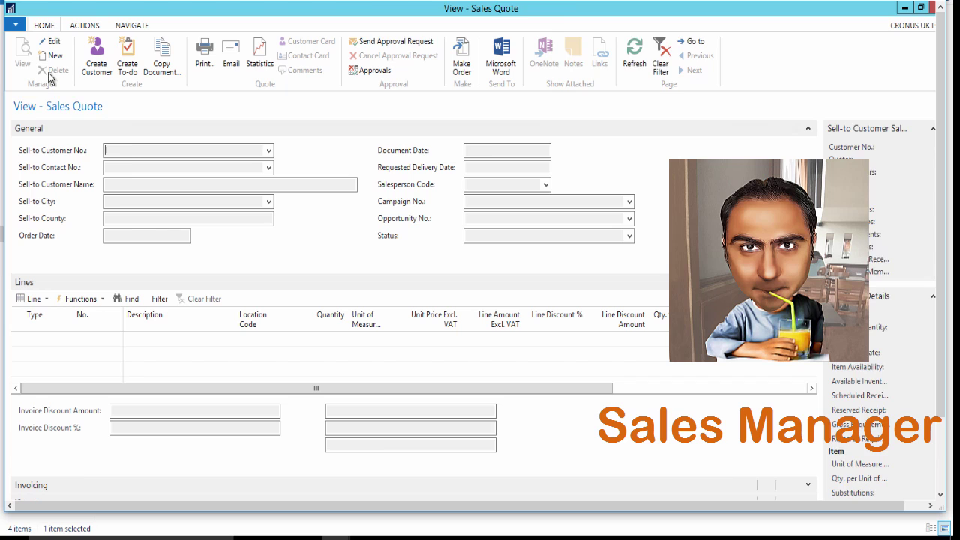
left_click(582, 338)
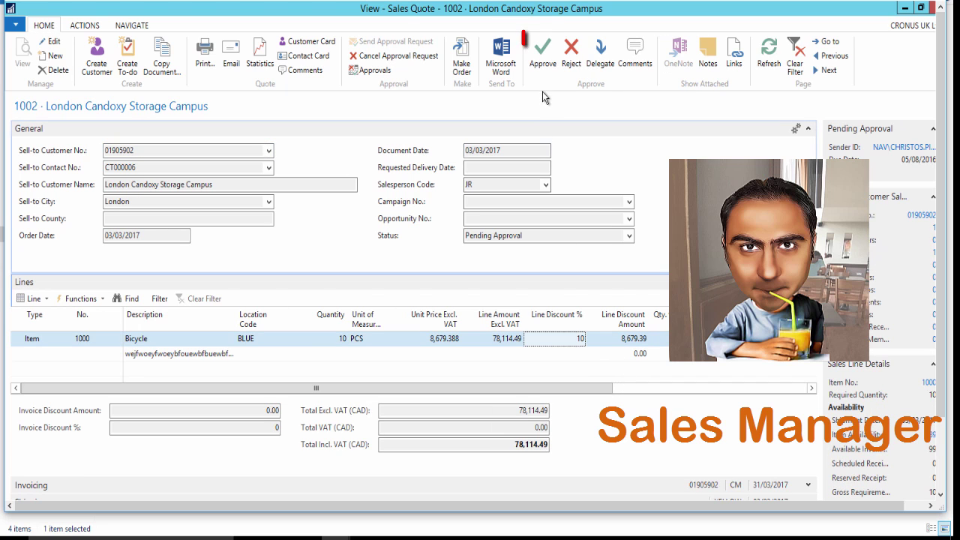
left_click(544, 52)
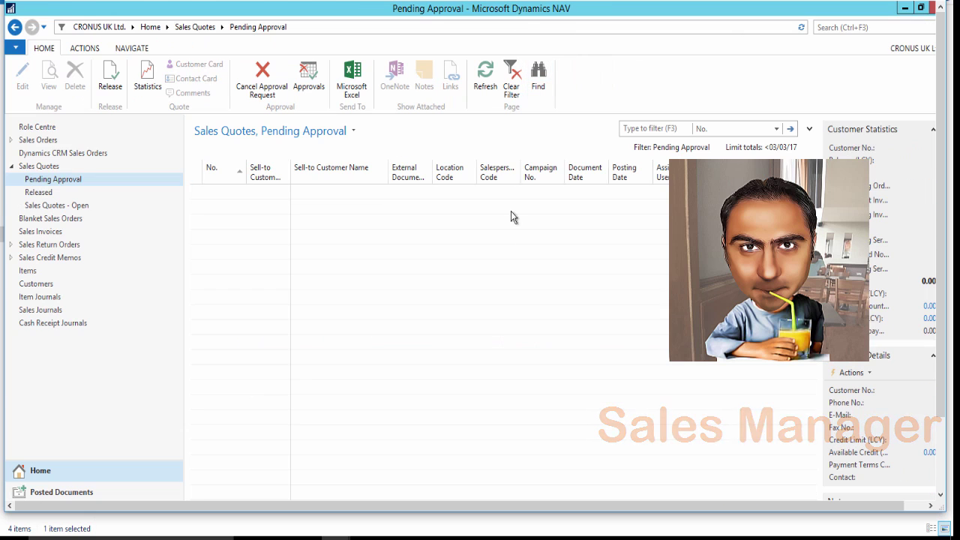
Return to the salesperson's remote session, close the sales quote and refresh Approval Request Entries to check the quote's approval status
mouse_move(335, 536)
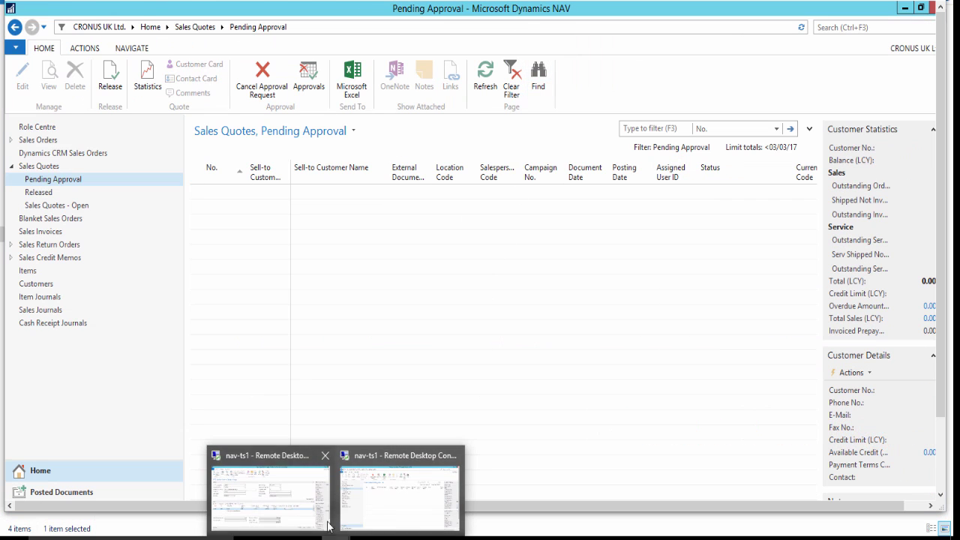
left_click(306, 503)
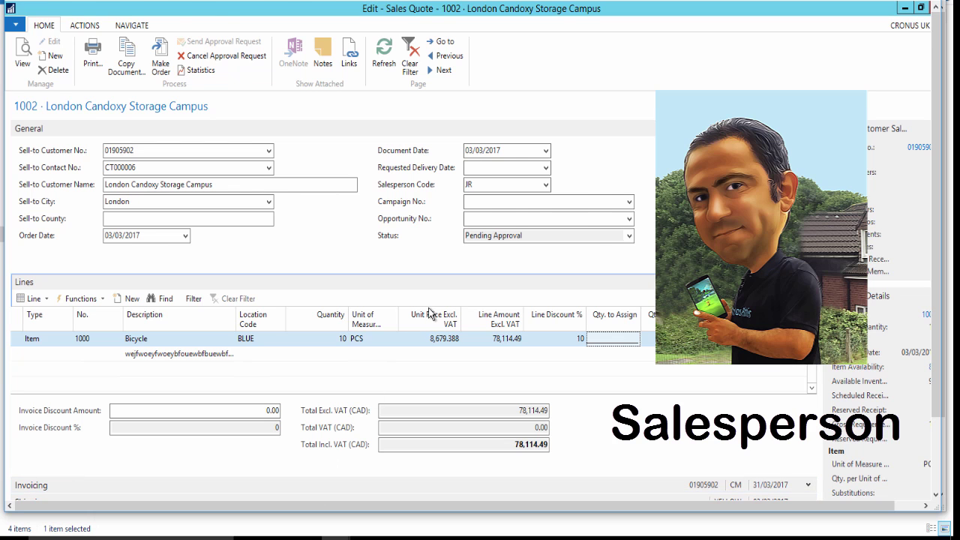
key("Escape")
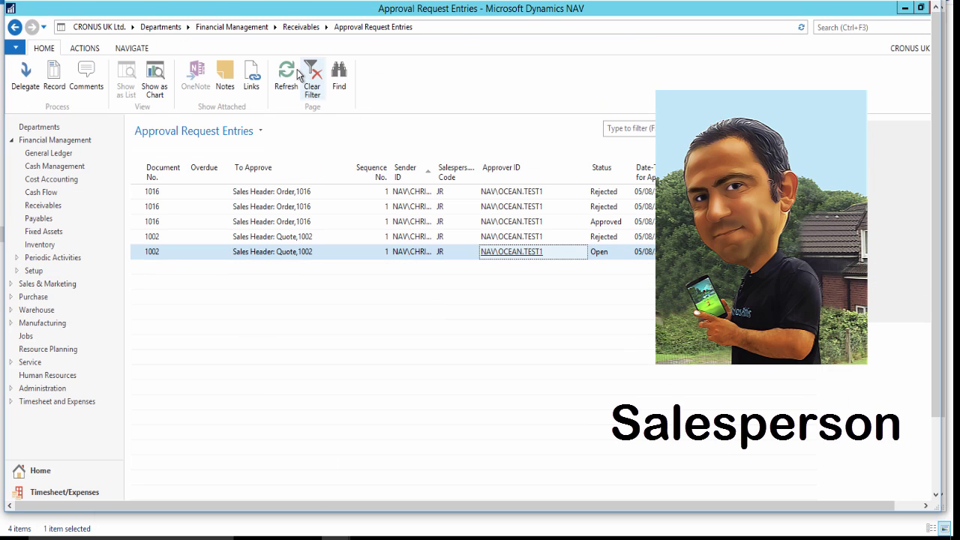
left_click(291, 72)
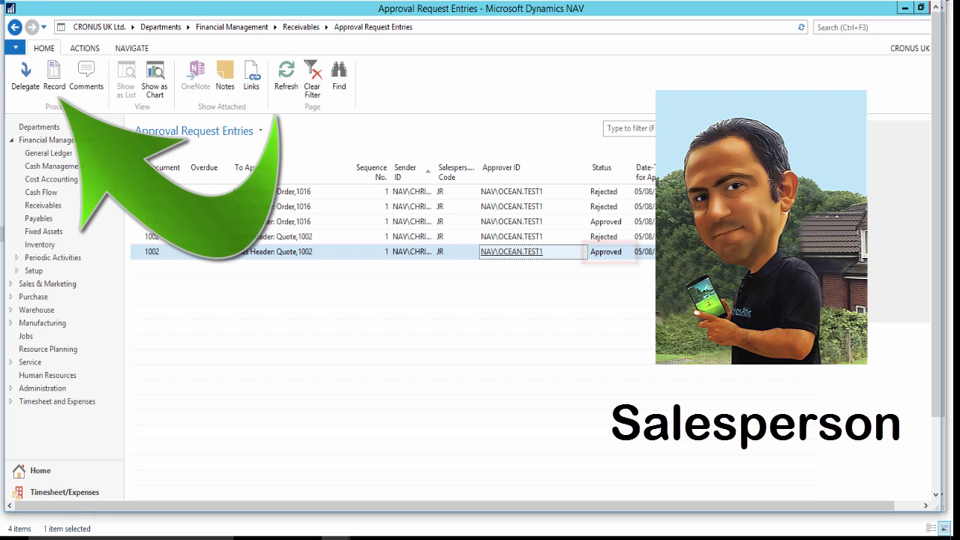
Open the sales quote record from its latest approval entry and convert the quote to an order
left_click(53, 83)
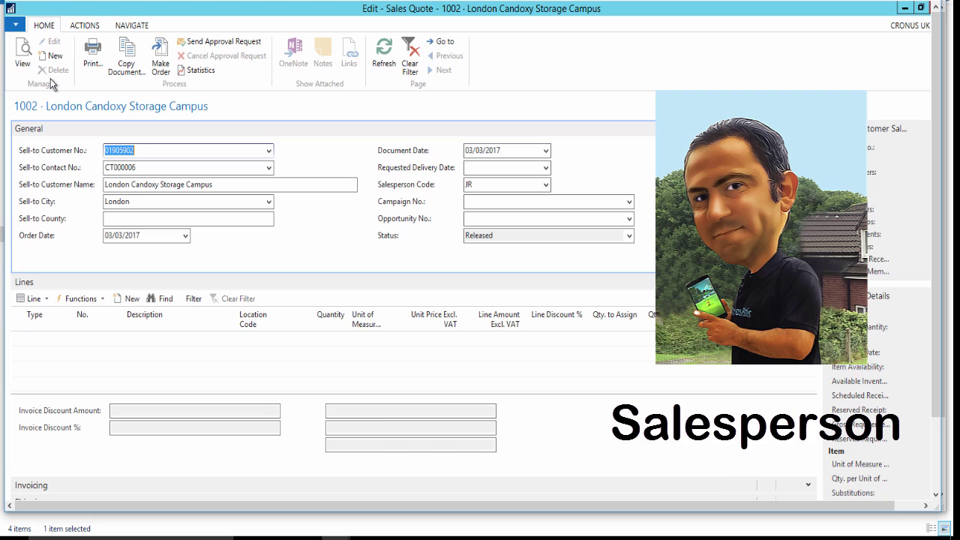
left_click(160, 62)
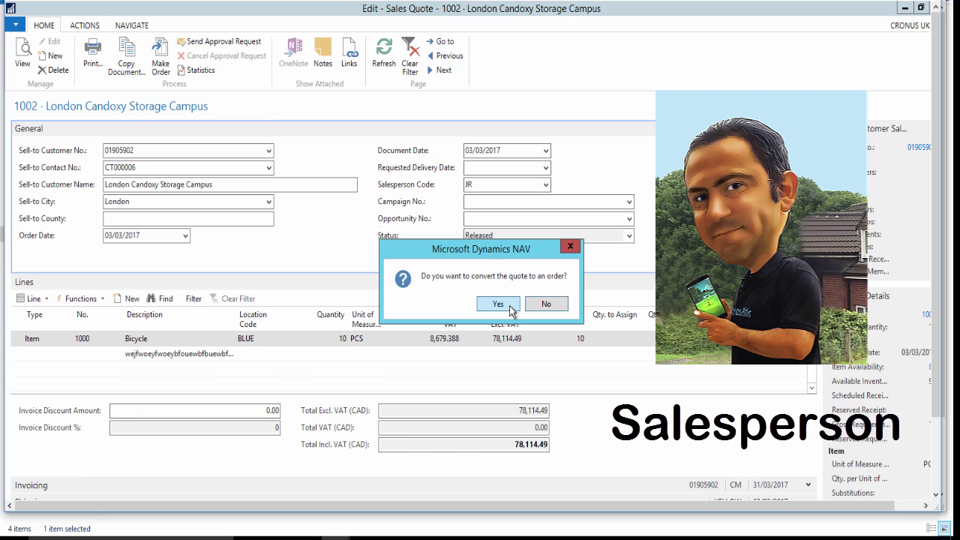